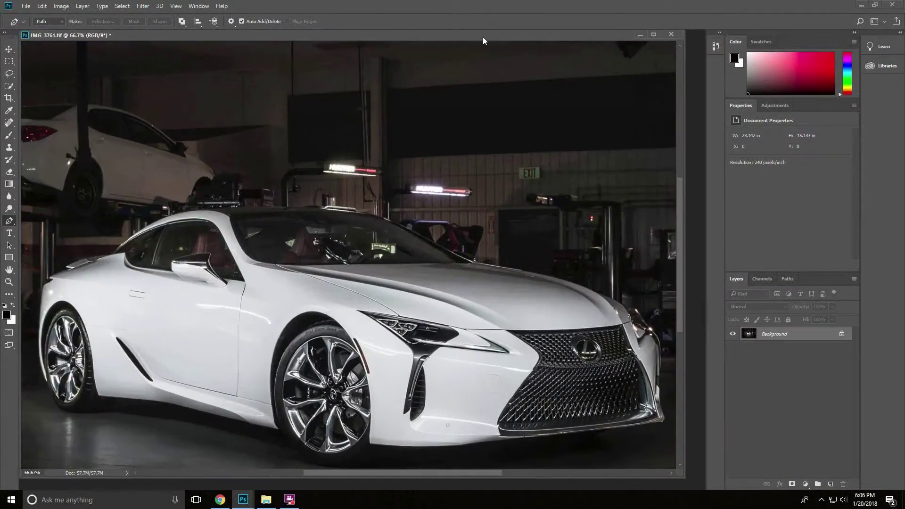
Zoom in and start a curved path at the light strip's inner end, following the headlight edge.
key(ctrl+plus)
key(ctrl+plus)
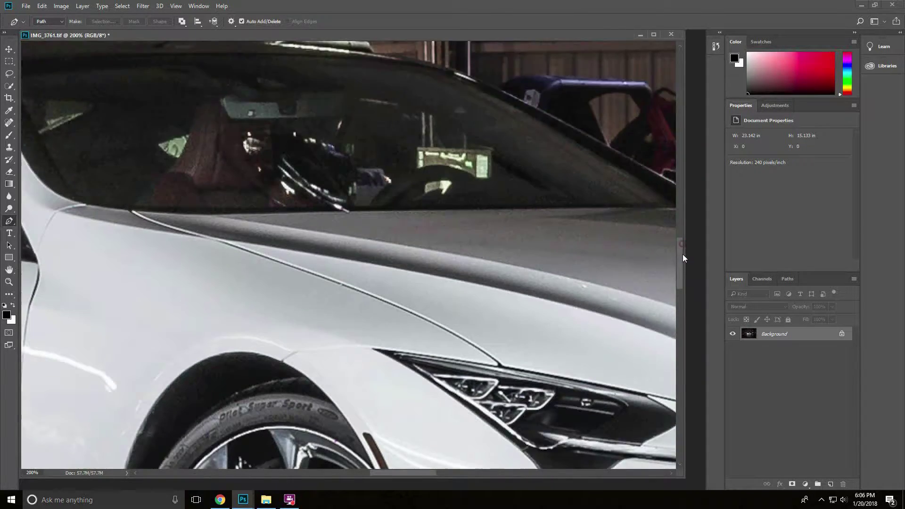
drag(683, 255, 683, 270)
drag(419, 473, 446, 476)
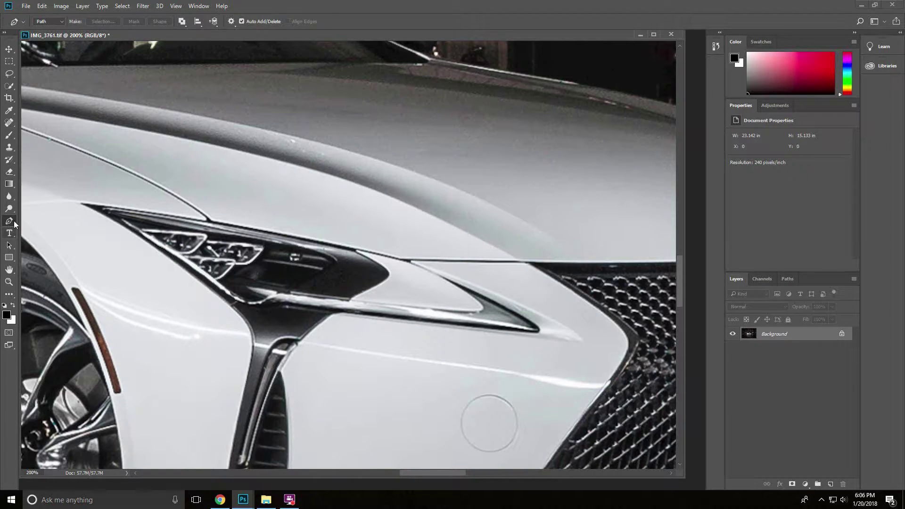
click(248, 287)
drag(466, 314, 526, 317)
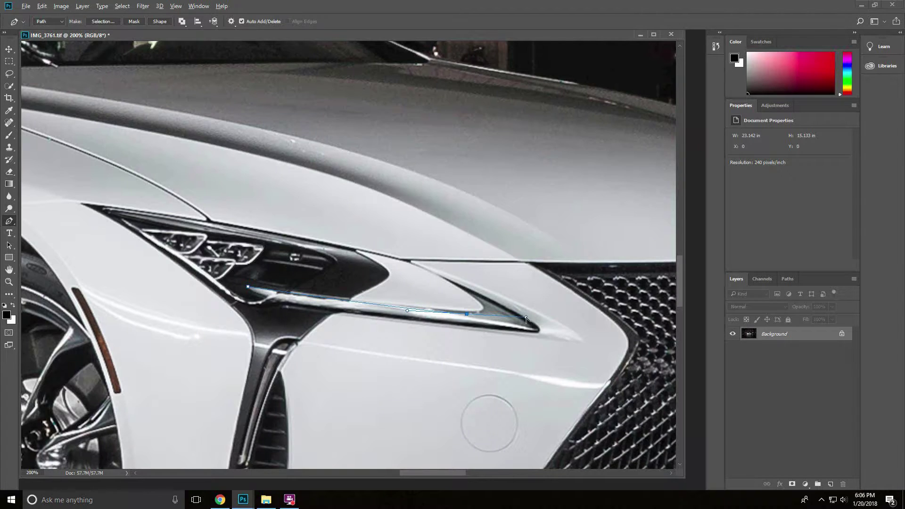
drag(526, 317, 483, 321)
drag(443, 279, 380, 245)
drag(379, 244, 414, 252)
Curve the path around the strip's tip and upper edge, closing it at the start anchor.
alt+click(443, 279)
click(489, 301)
drag(530, 327, 535, 330)
drag(535, 330, 534, 330)
drag(377, 314, 320, 307)
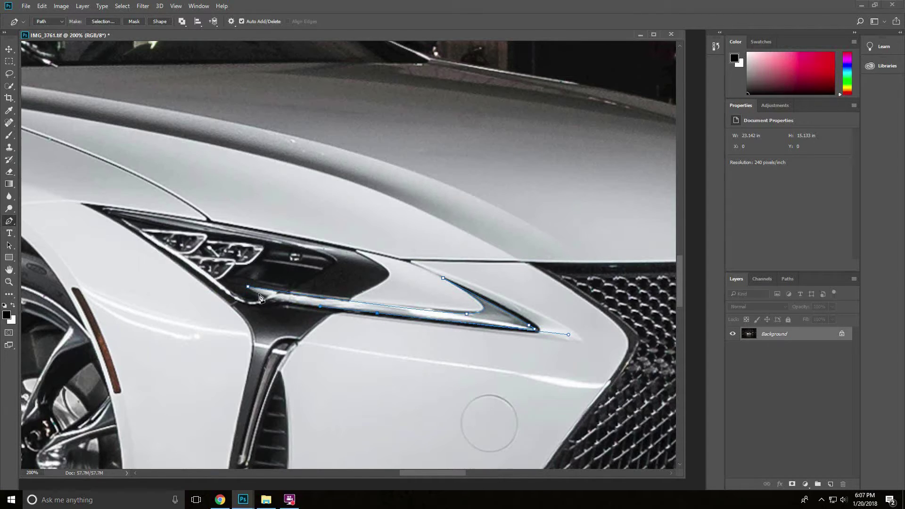
click(259, 296)
click(249, 290)
Convert the closed light-strip path into a selection.
right_click(436, 318)
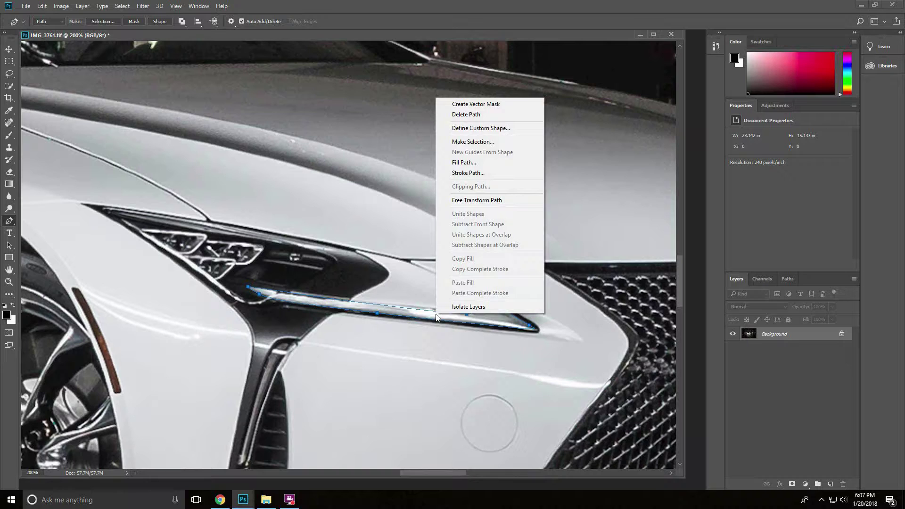
click(505, 142)
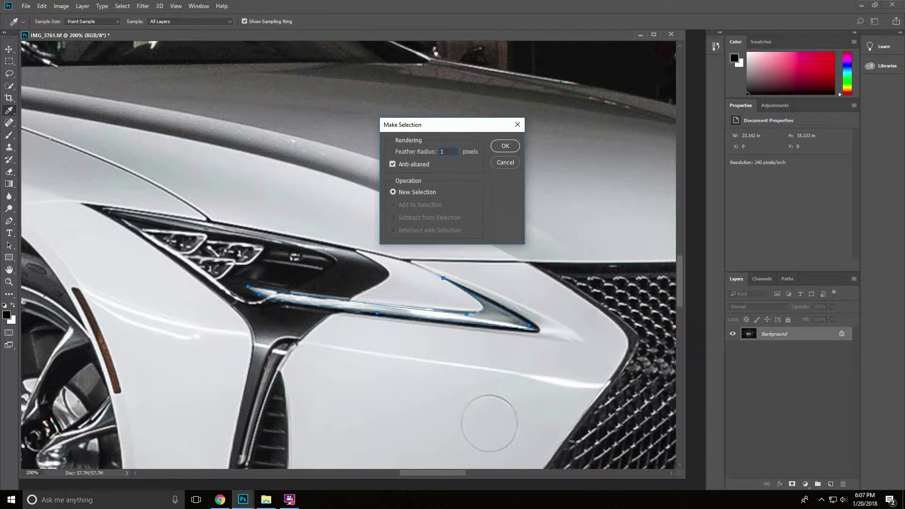
key(Return)
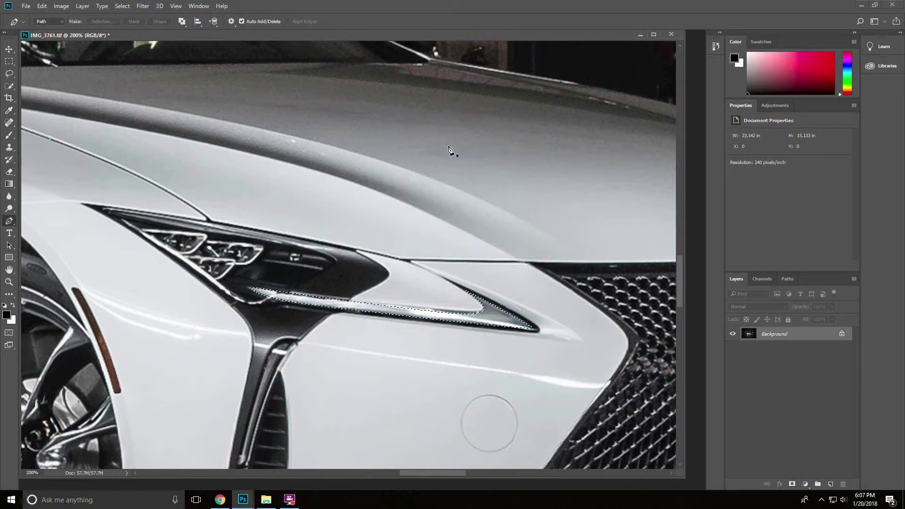
Paint the selected strip solid white with the Brush, then deselect.
click(13, 306)
click(7, 314)
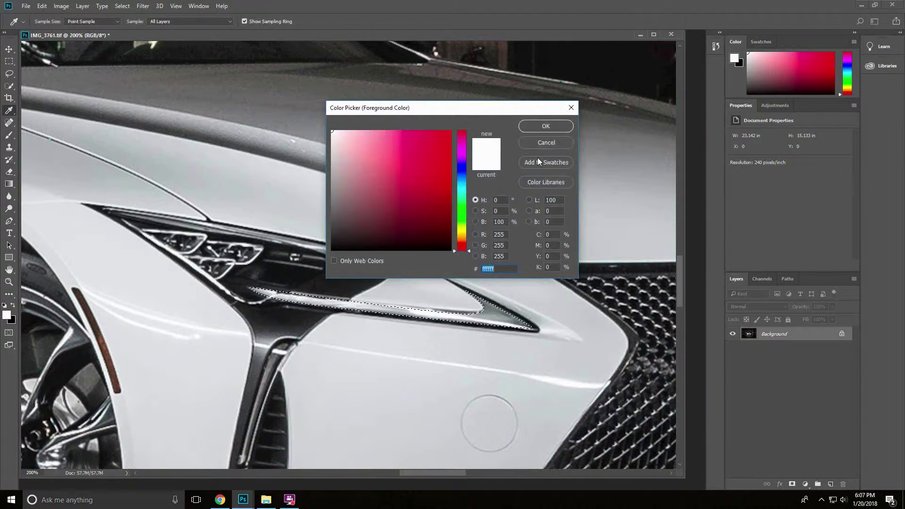
click(547, 126)
click(9, 135)
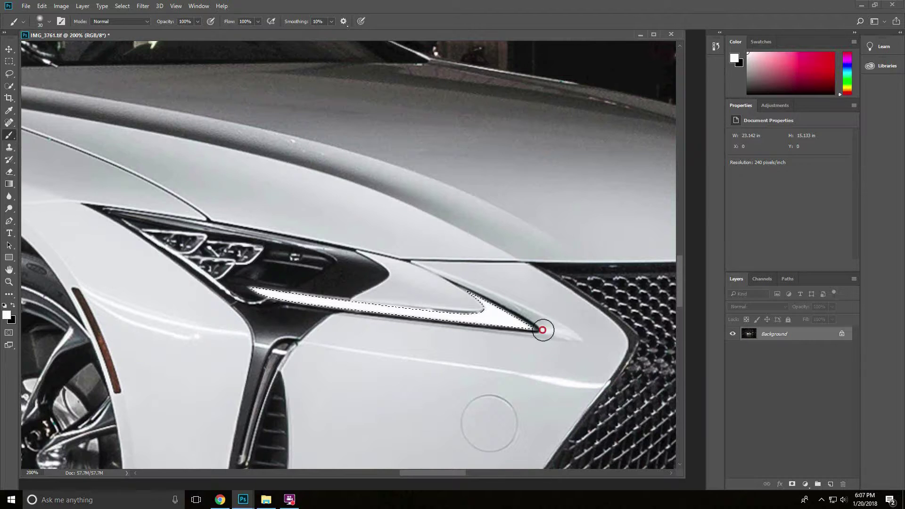
key(ctrl+d)
Polygonal-lasso the lamp part at the headlight's left tip, feather it 1 px, and paint it white.
key(l)
click(10, 75)
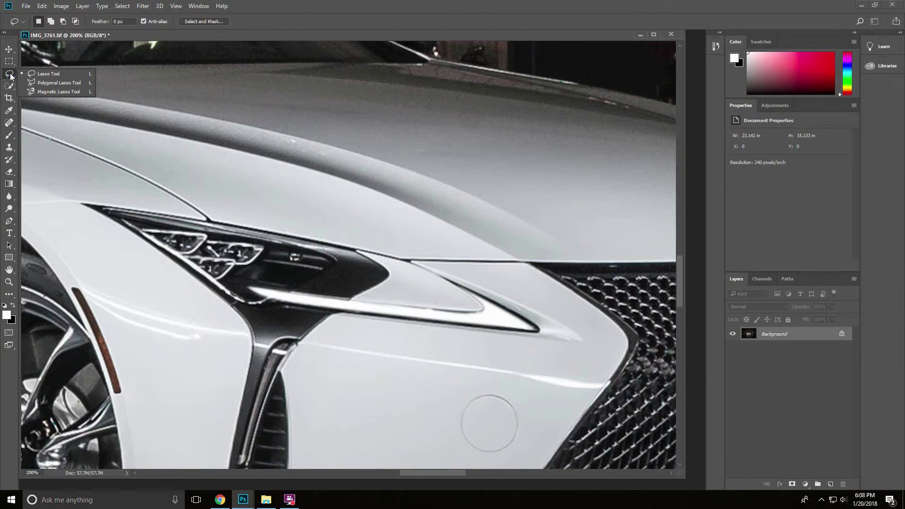
click(50, 83)
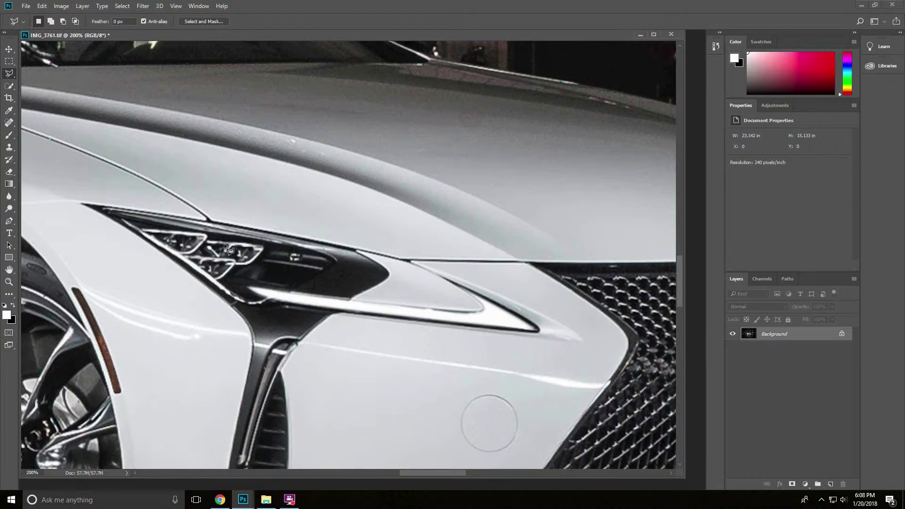
click(142, 231)
click(181, 255)
click(124, 6)
mouse_move(211, 129)
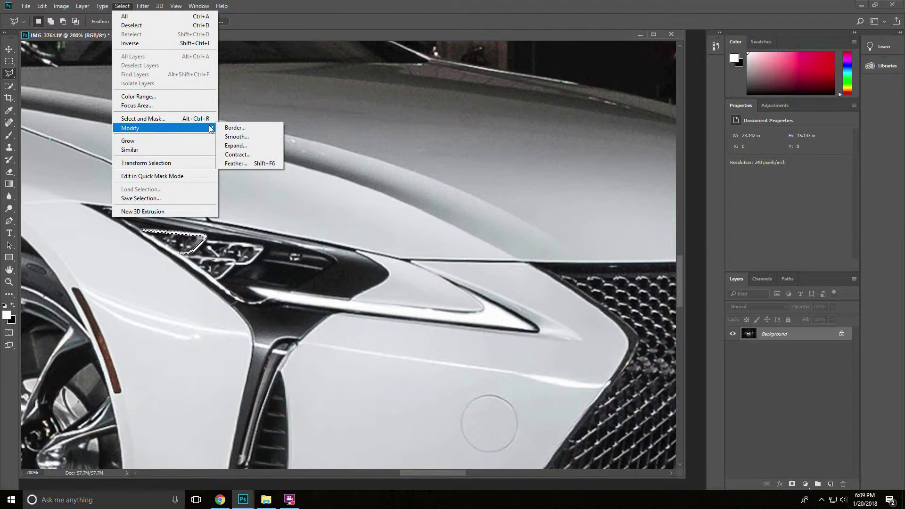
click(239, 160)
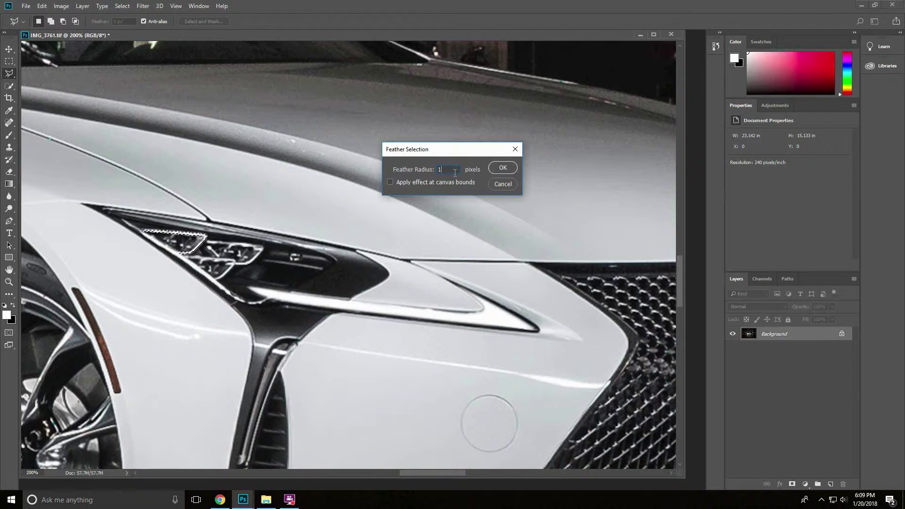
text(1)
key(Return)
click(10, 136)
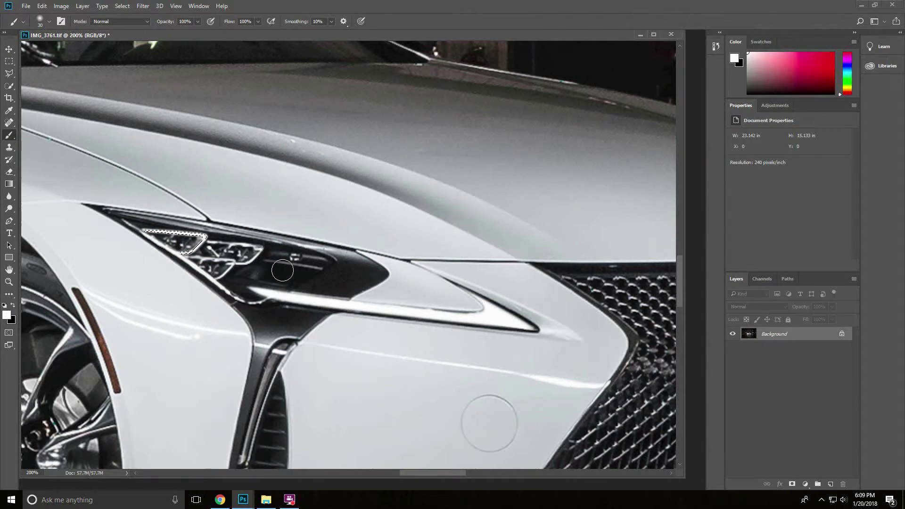
Outline a second lamp part, feather it 1 px, paint it white, then deselect.
key(l)
click(186, 258)
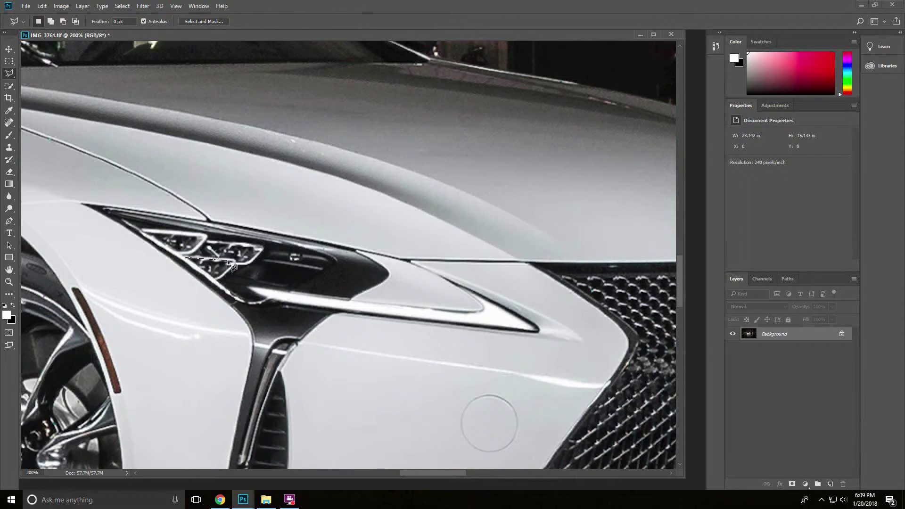
click(236, 262)
click(216, 280)
double_click(237, 265)
click(122, 6)
click(241, 161)
key(Return)
key(b)
key(ctrl+d)
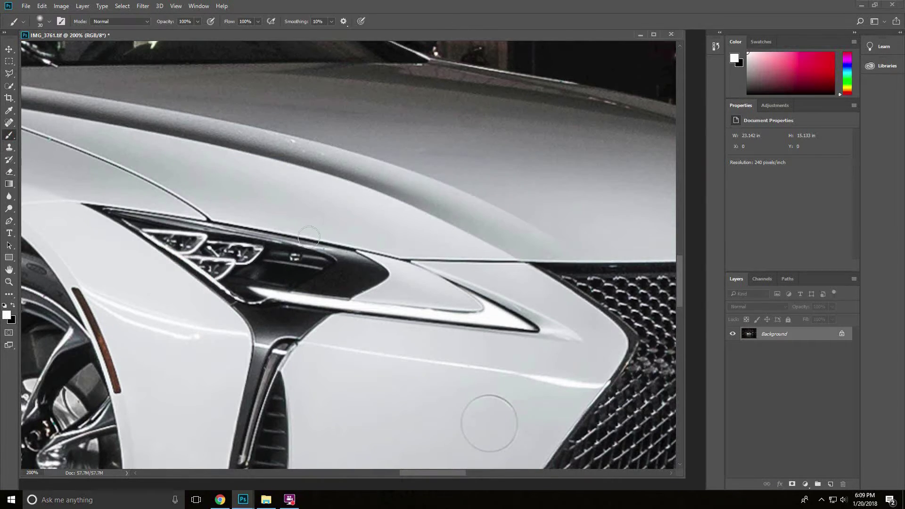
Outline the headlight lamp unit, feather the selection, and switch to the Brush to whiten it.
key(l)
click(207, 243)
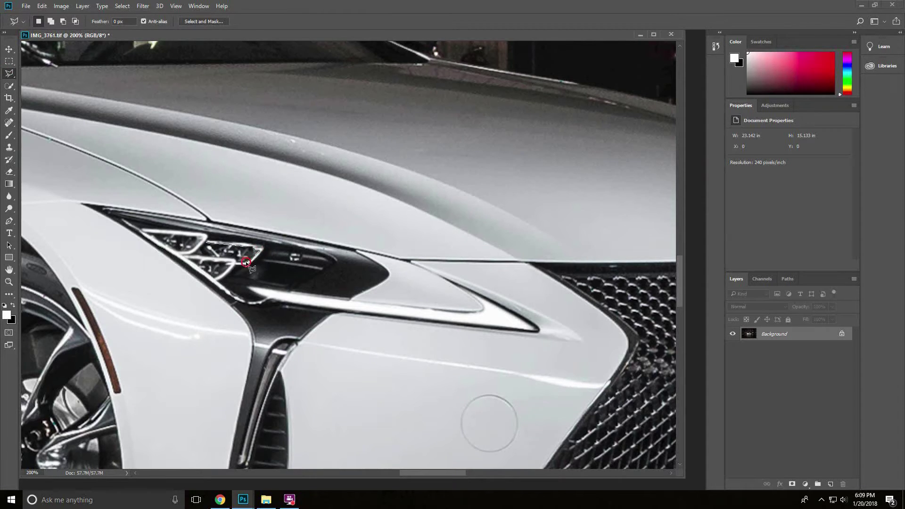
click(244, 264)
click(262, 246)
click(213, 244)
click(122, 6)
click(62, 191)
key(b)
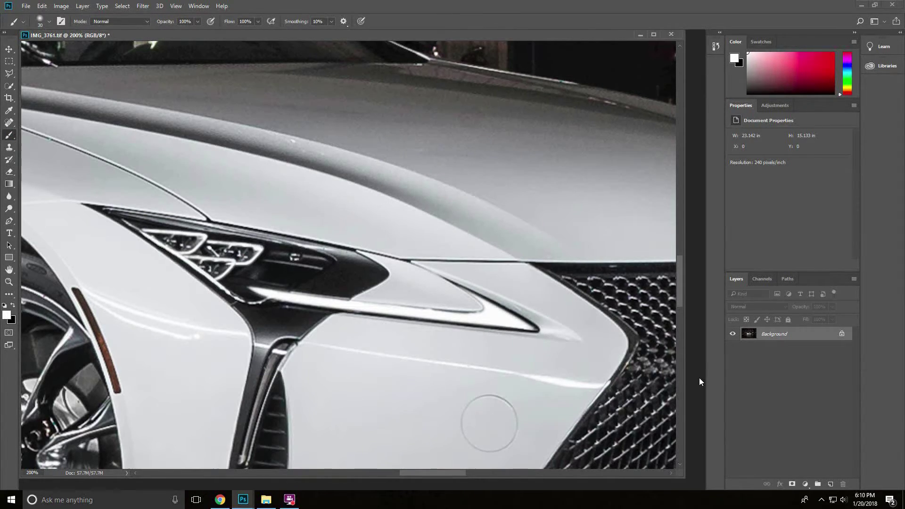
Zoom out, add a new layer, and place a circular selection over the headlight.
key(ctrl+minus)
key(ctrl+minus)
key(ctrl+minus)
key(ctrl+minus)
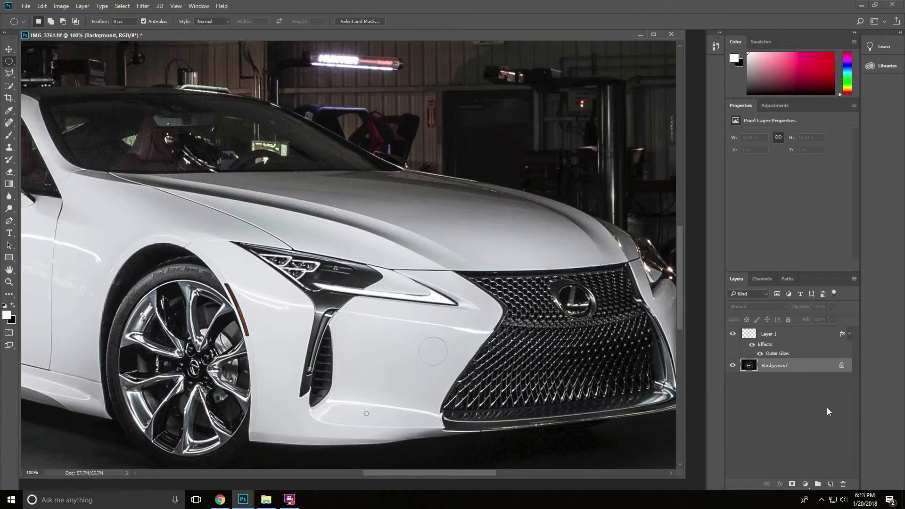
click(830, 485)
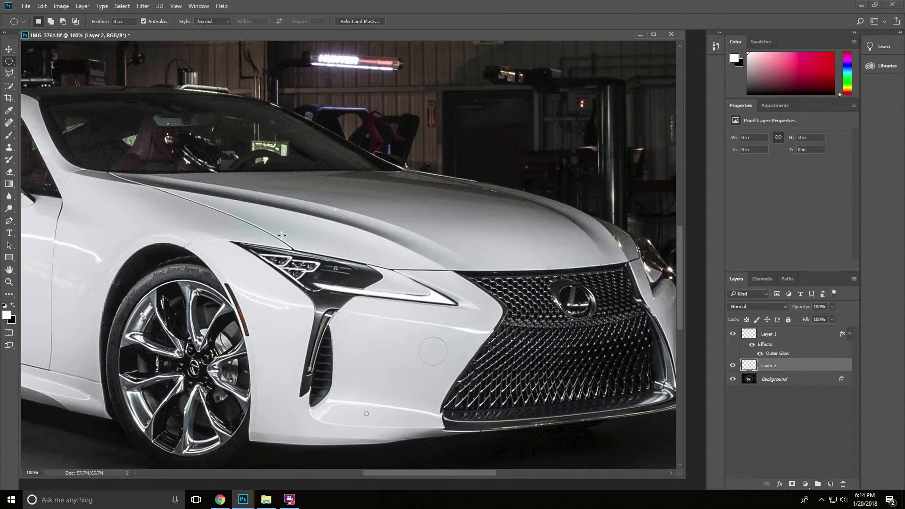
drag(284, 236, 360, 305)
drag(319, 275, 311, 272)
Fill the circle with Black and move Layer 2 above Layer 1.
click(41, 6)
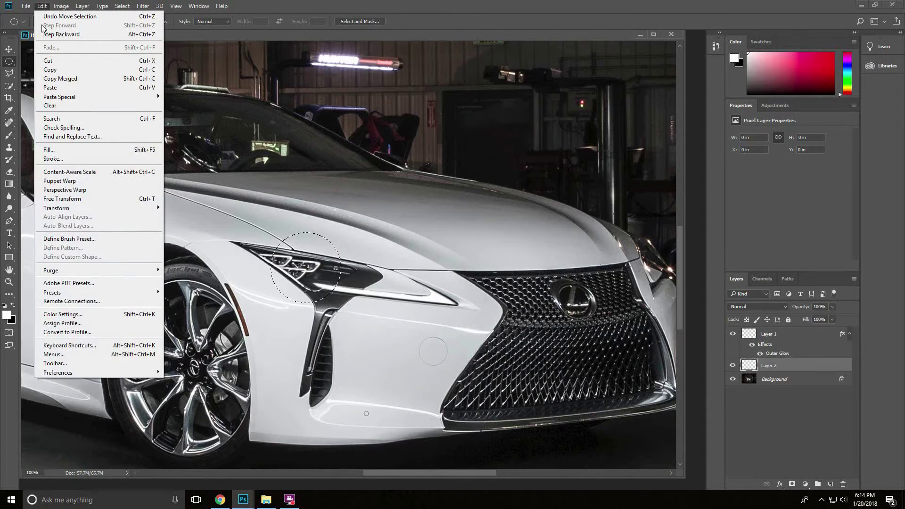
click(73, 150)
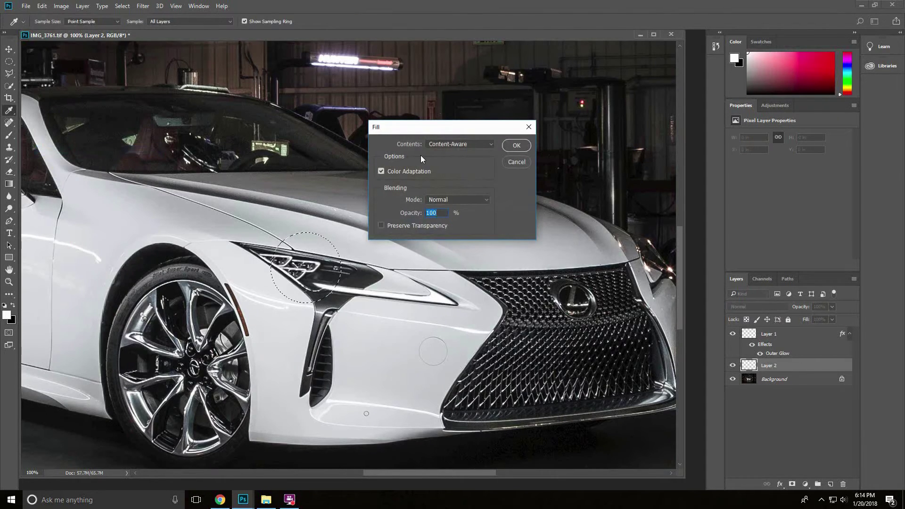
click(458, 144)
click(436, 206)
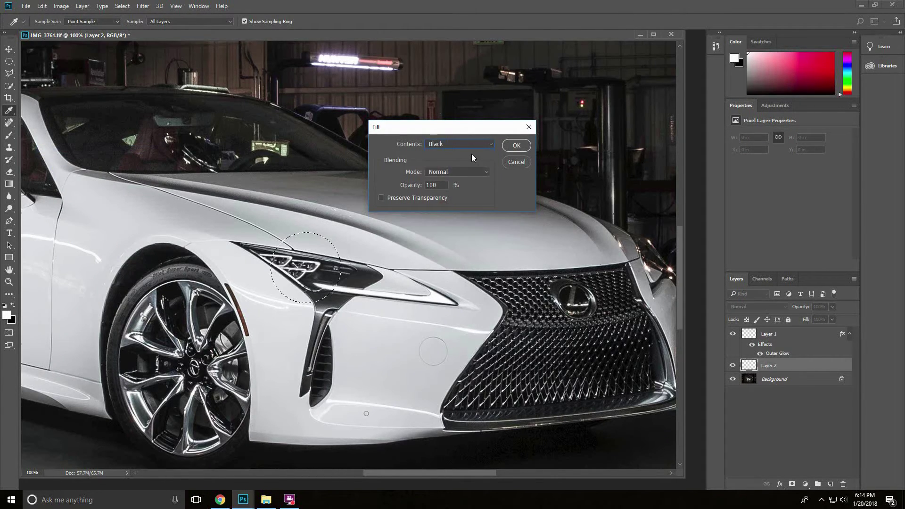
click(516, 146)
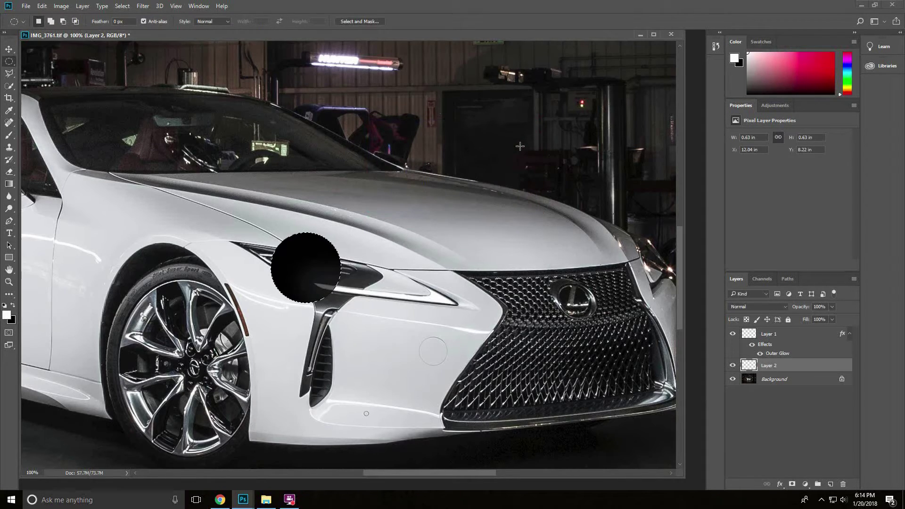
drag(805, 366, 805, 334)
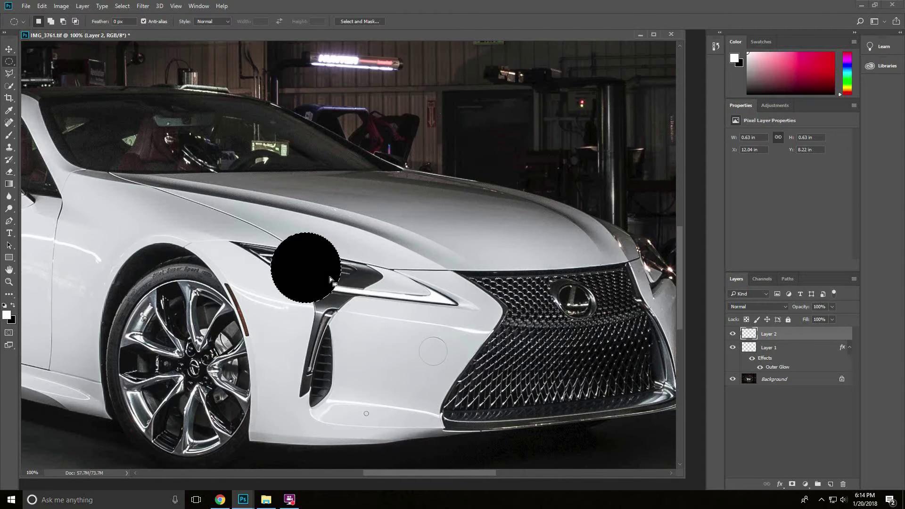
Render a 105mm Prime lens flare centred in the black circle.
click(142, 6)
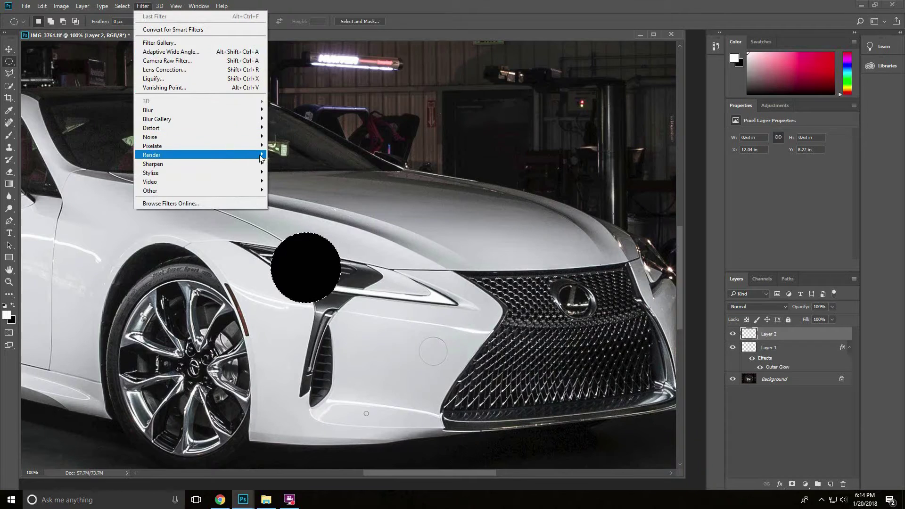
mouse_move(260, 157)
click(288, 212)
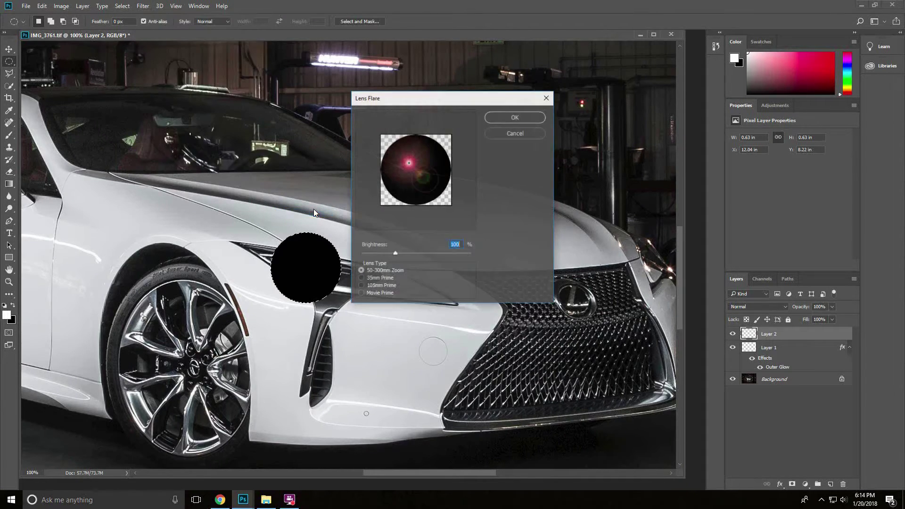
click(361, 286)
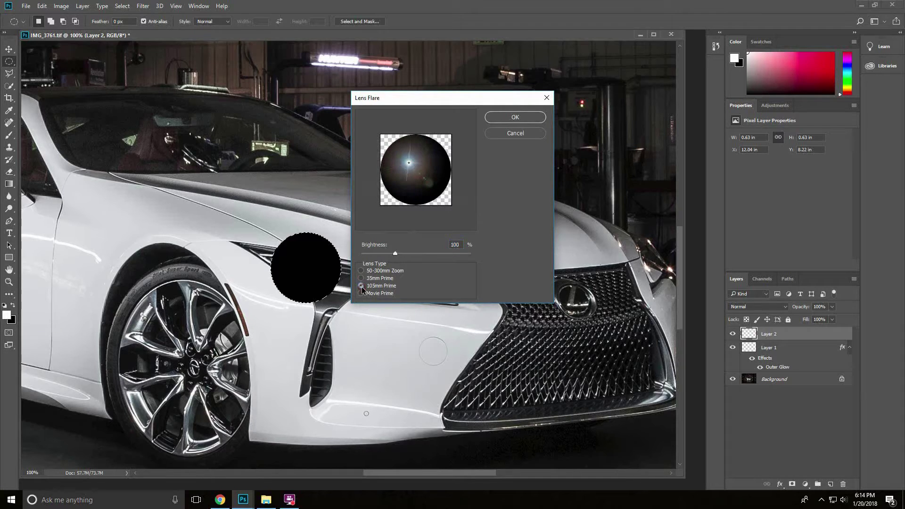
drag(409, 163, 416, 169)
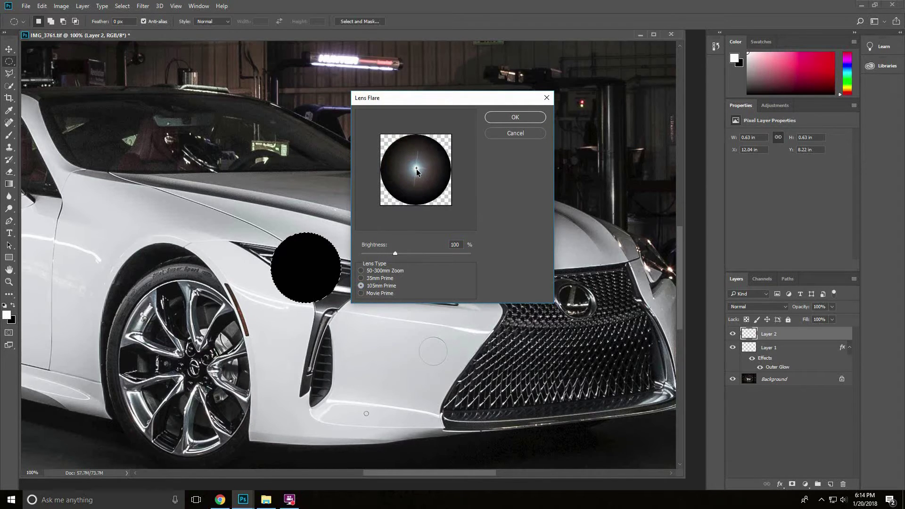
click(520, 119)
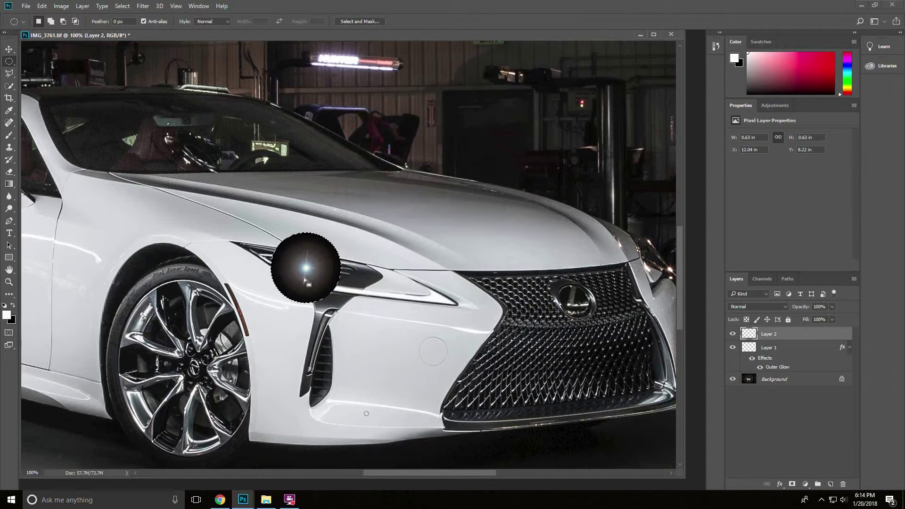
Set Layer 2 to Screen blend mode, deselect, and toggle its visibility to compare.
click(785, 306)
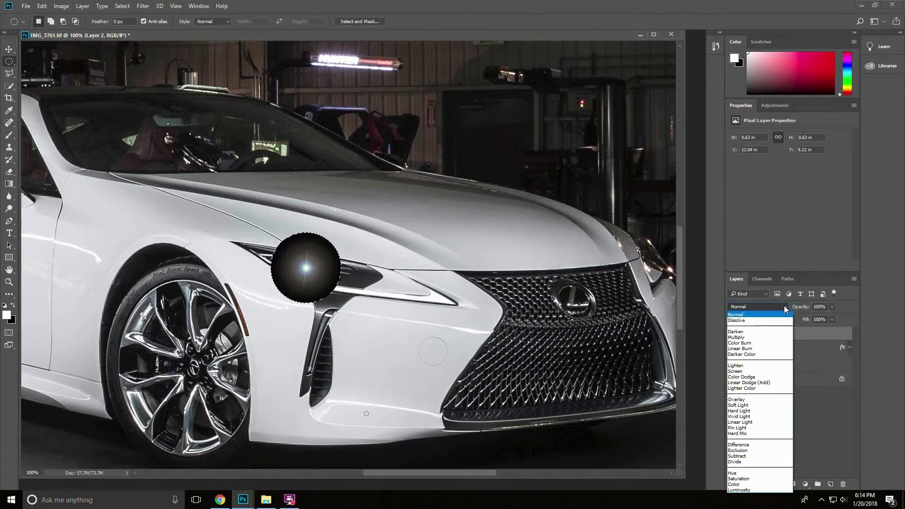
click(754, 372)
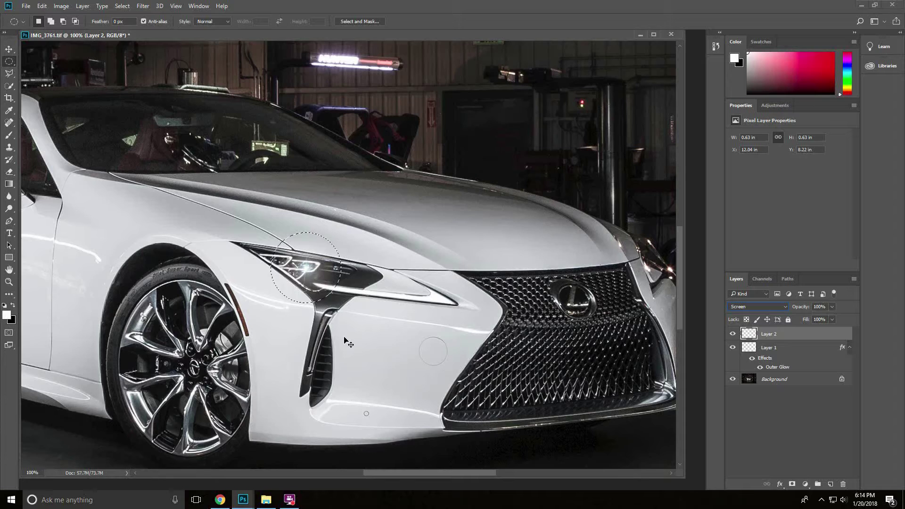
key(ctrl+d)
click(733, 335)
click(733, 334)
click(733, 335)
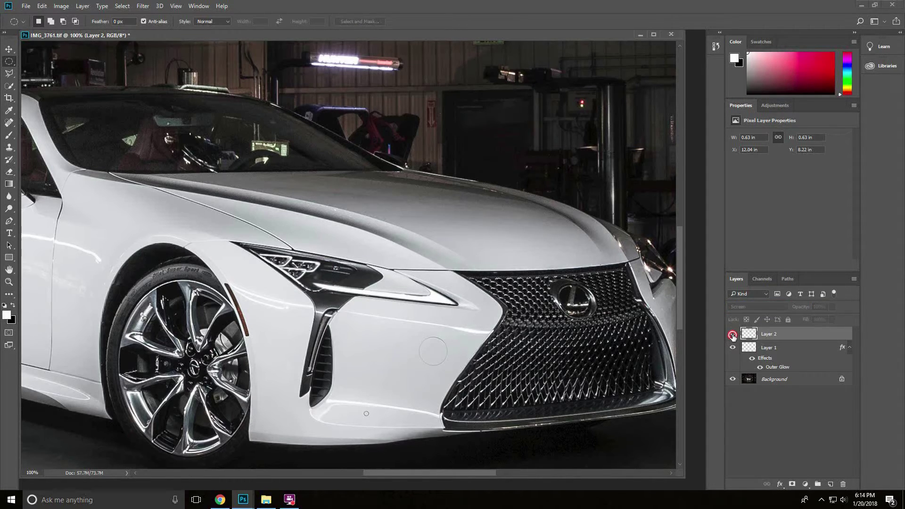
click(733, 335)
Scale the flare glow to 128%, rotate it, and move it down-left into the headlight lens.
click(10, 49)
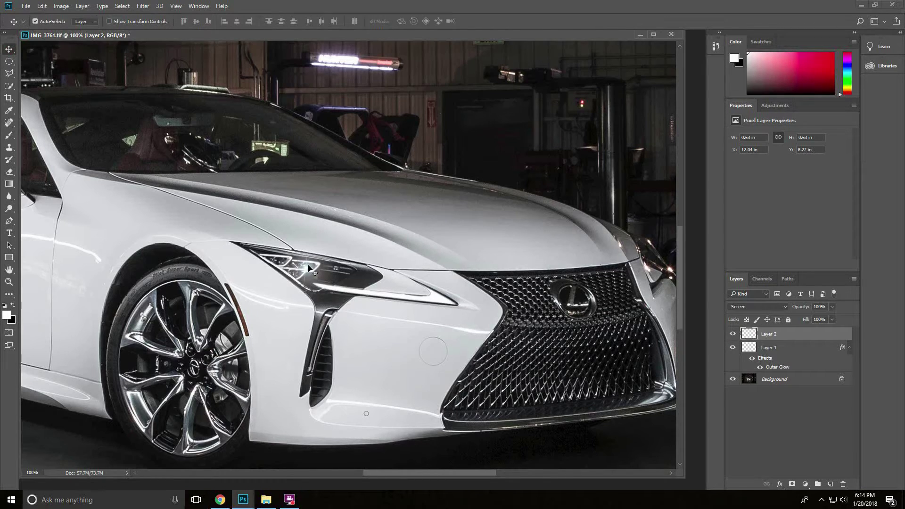
mouse_move(307, 262)
mouse_down()
mouse_move(315, 272)
mouse_move(301, 274)
mouse_move(298, 264)
mouse_move(308, 267)
mouse_up()
key(ctrl)
key(ctrl+plus)
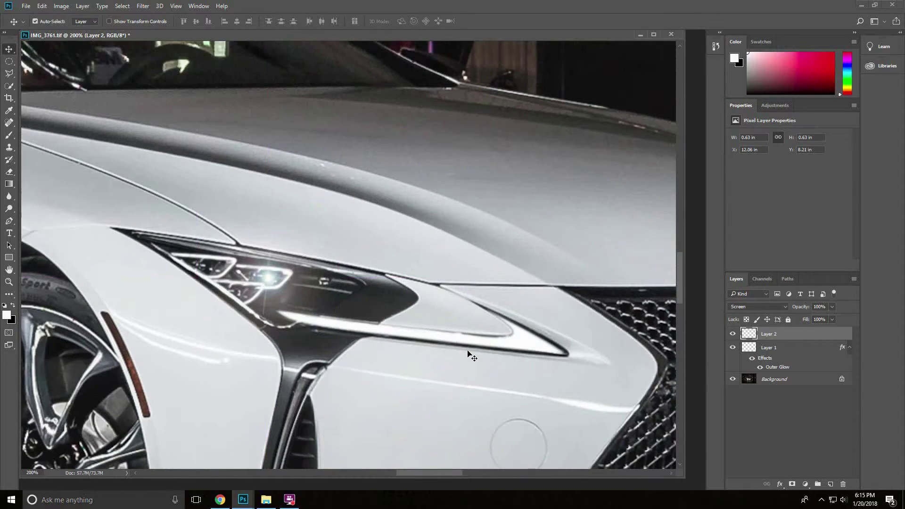
key(ctrl+t)
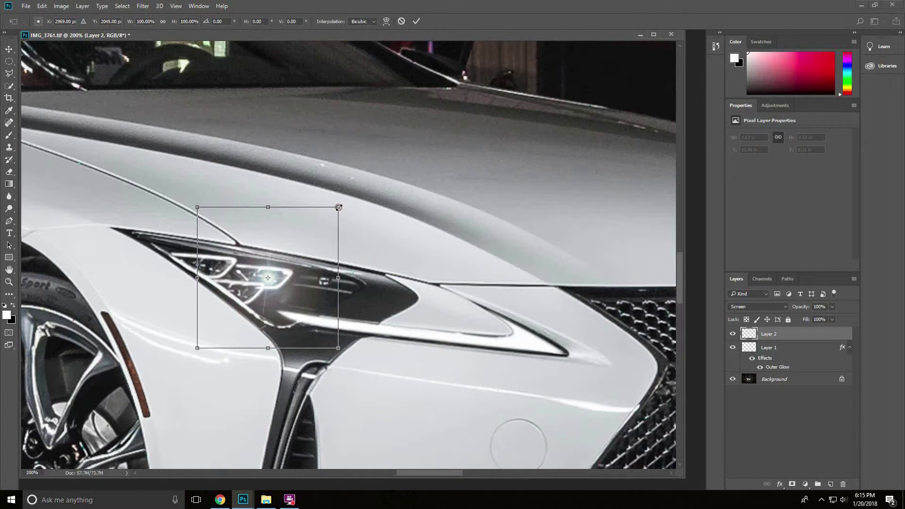
drag(339, 208, 466, 270)
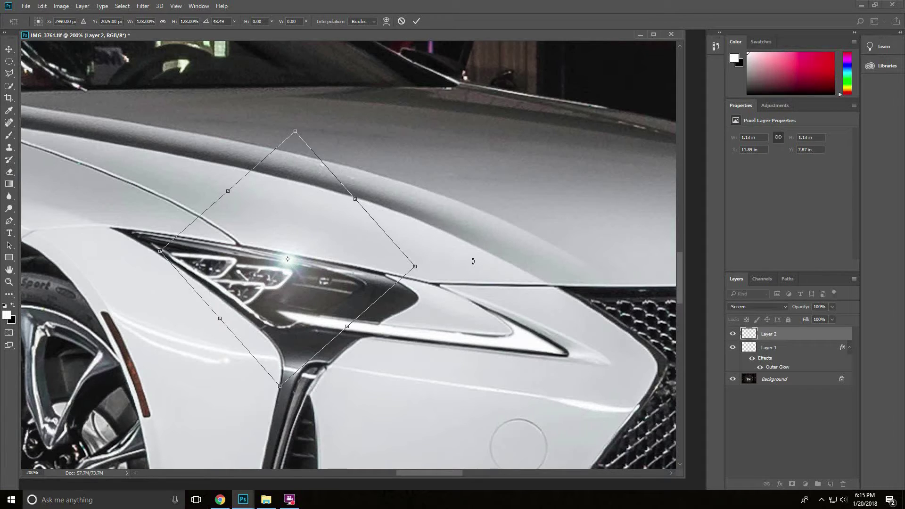
key(Return)
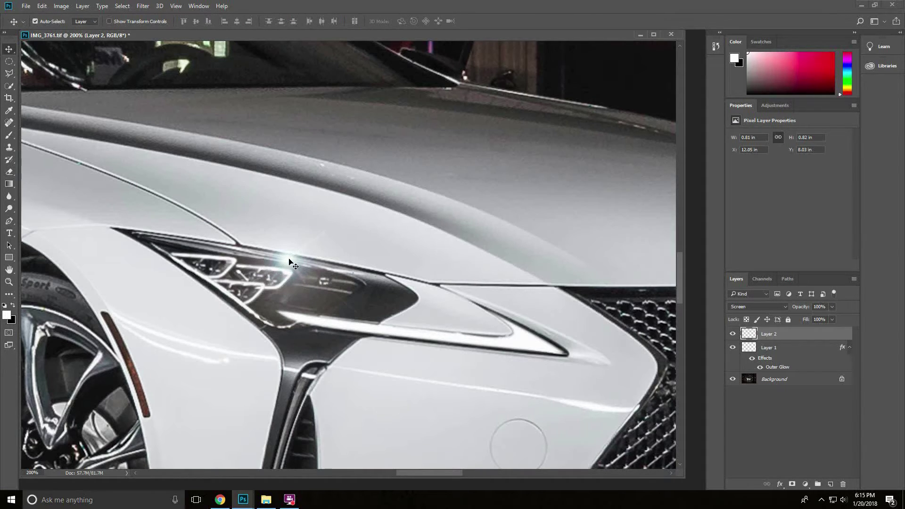
drag(288, 258, 271, 279)
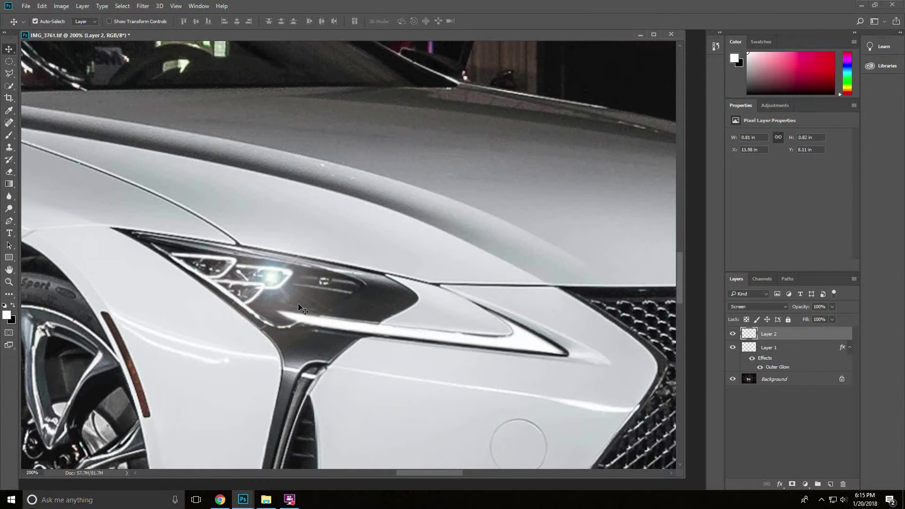
Apply Levels to the flare layer with black input 13 and midtone 0.94, then zoom out.
key(ctrl+l)
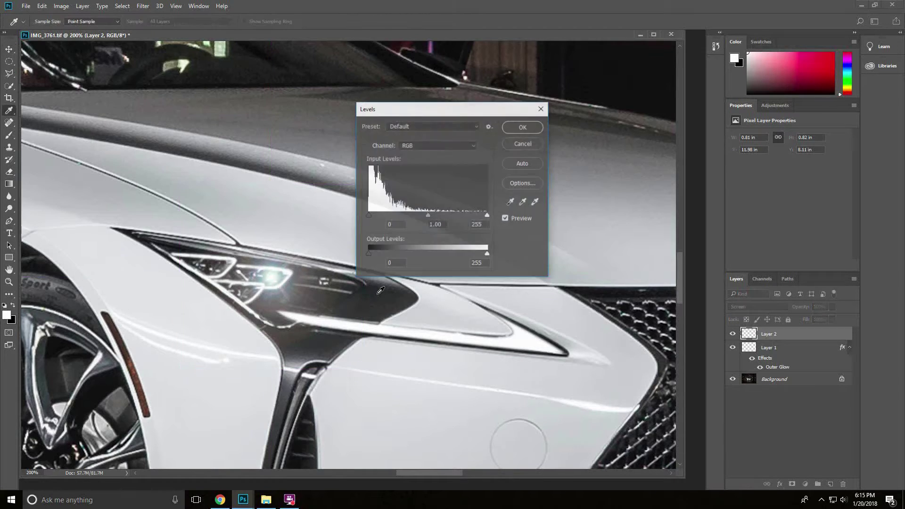
mouse_move(487, 216)
mouse_down()
mouse_move(475, 218)
mouse_move(488, 218)
mouse_up()
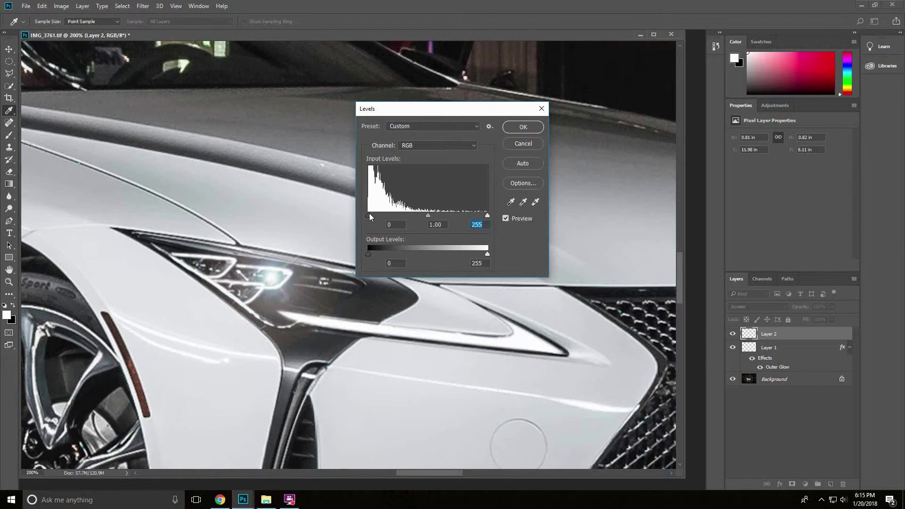
drag(369, 215, 431, 216)
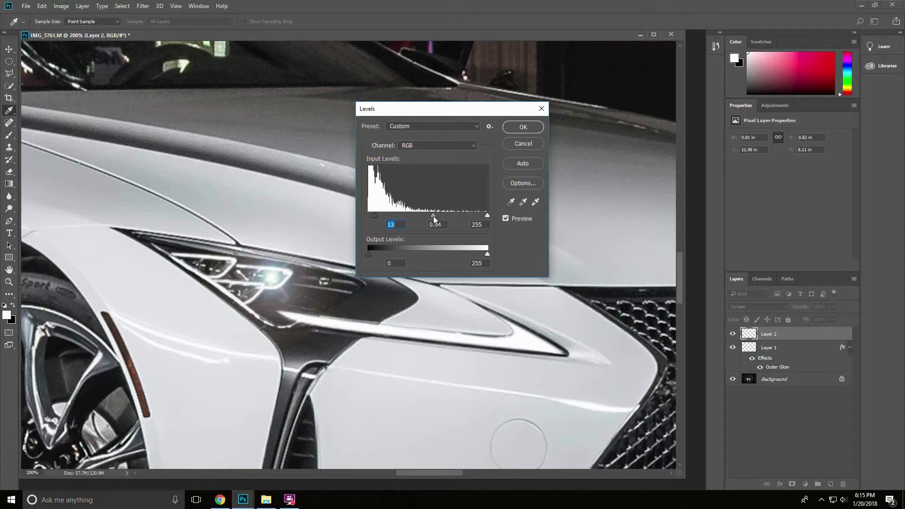
click(436, 216)
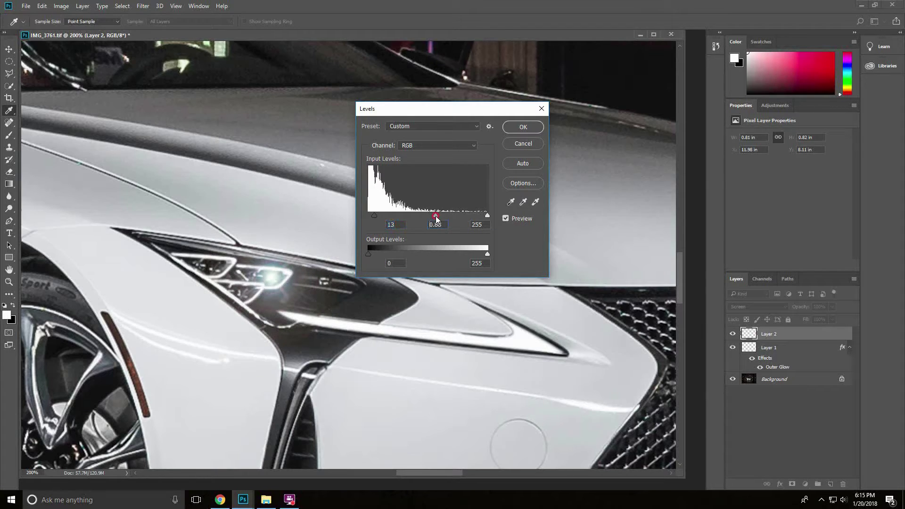
click(525, 126)
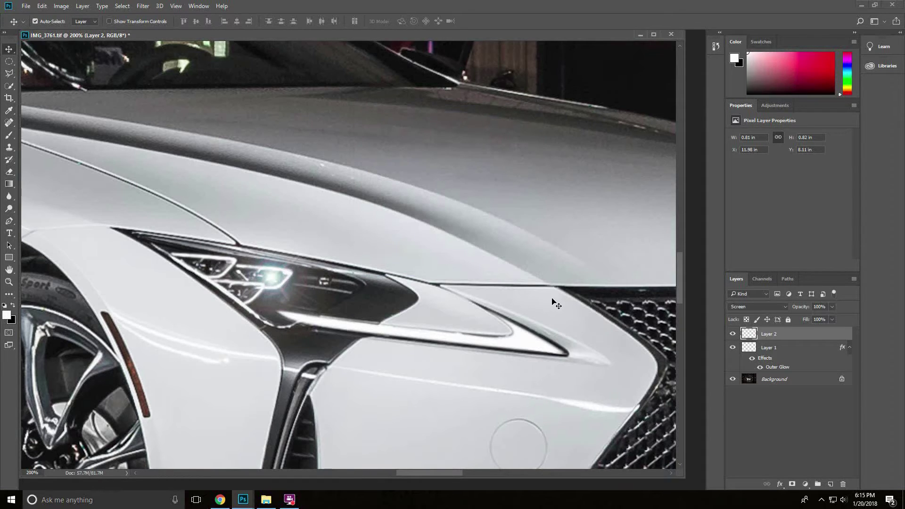
key(ctrl+minus)
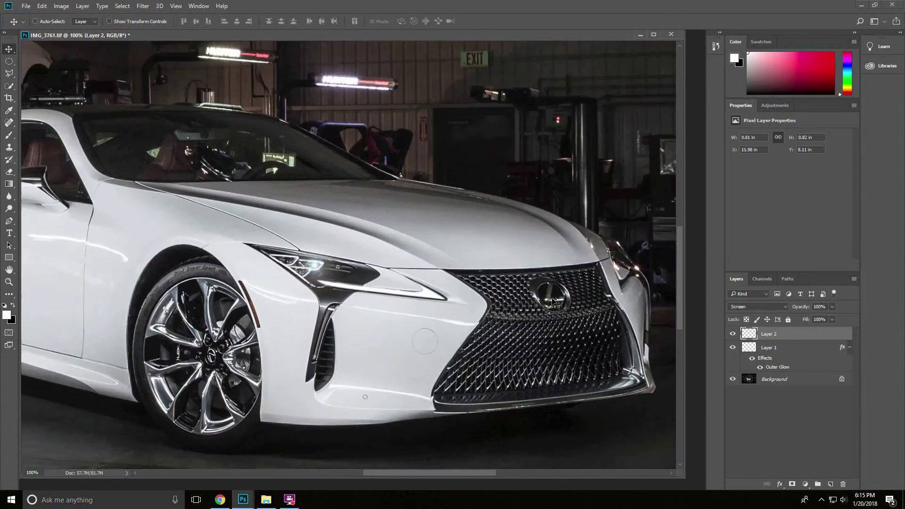
key(ctrl+minus)
key(ctrl+minus)
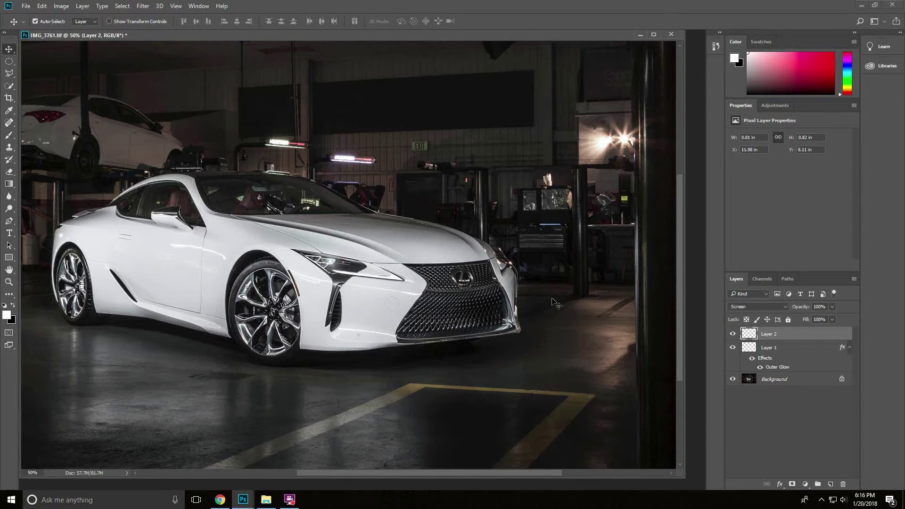
Duplicate Layer 2 as Layer 2 copy and move the glow onto the left lens.
right_click(779, 337)
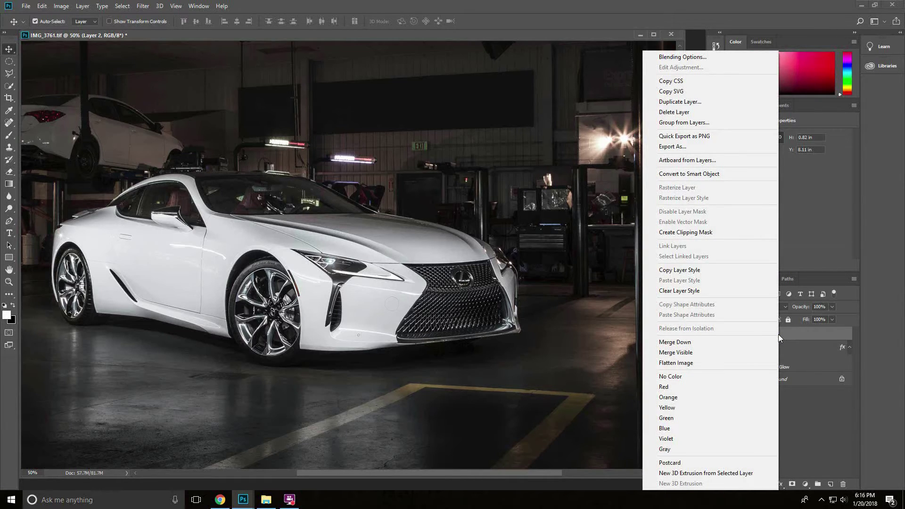
click(679, 101)
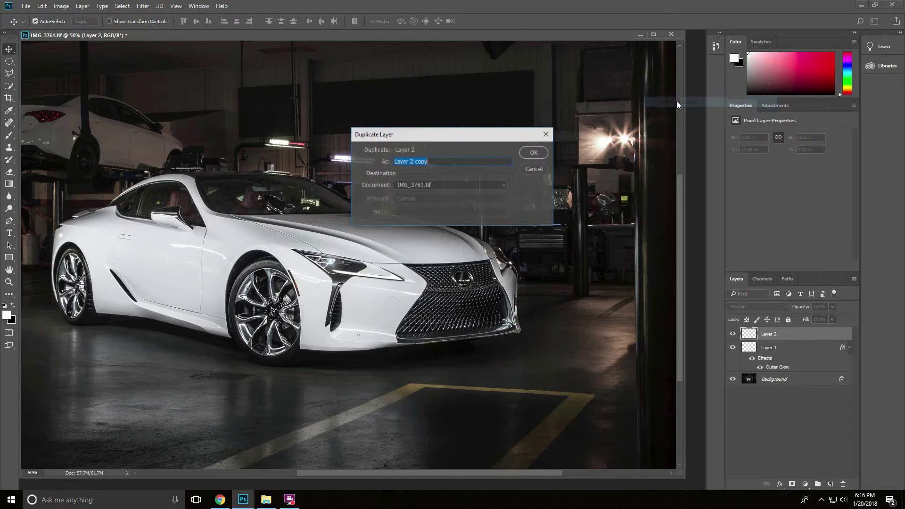
click(533, 156)
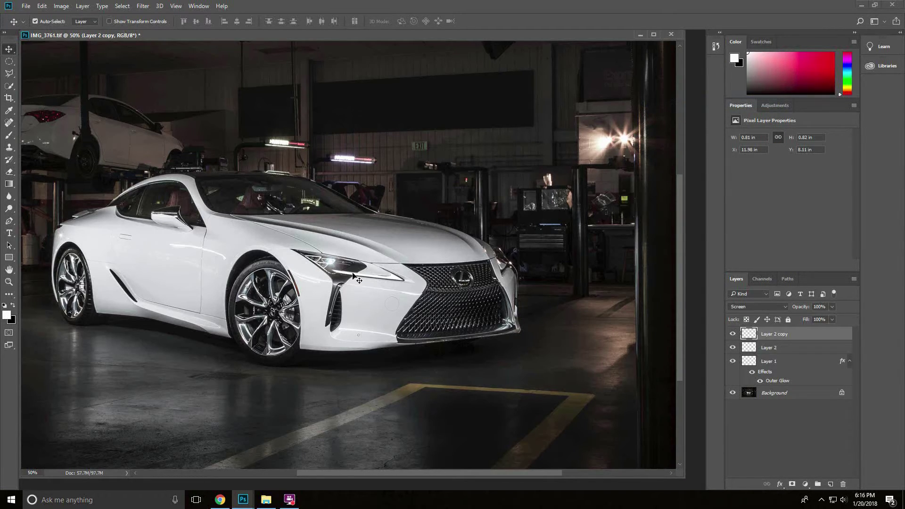
drag(331, 266, 312, 263)
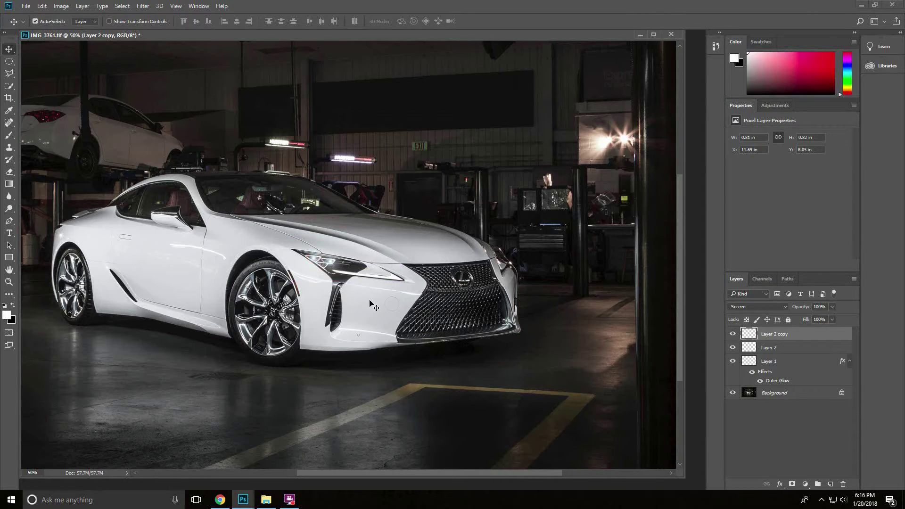
key(ctrl+plus)
key(ctrl+plus)
key(ctrl+plus)
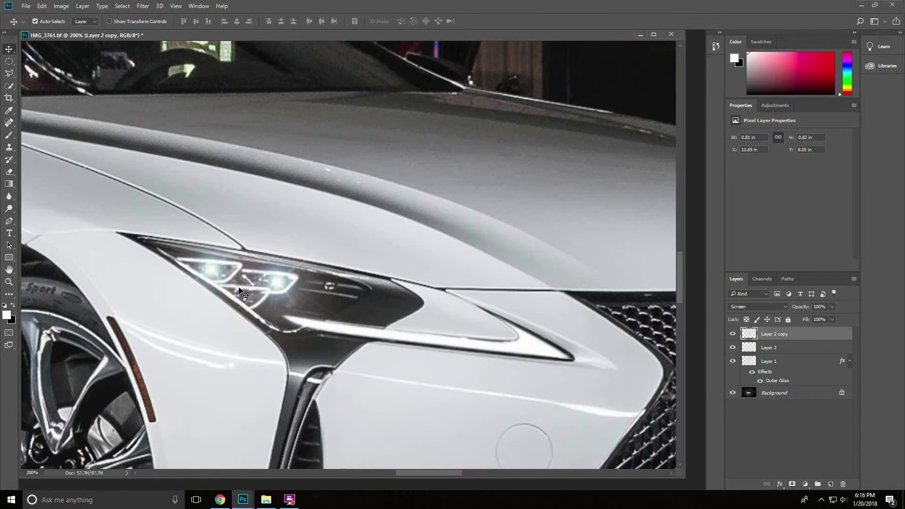
drag(240, 290, 219, 274)
drag(219, 274, 225, 276)
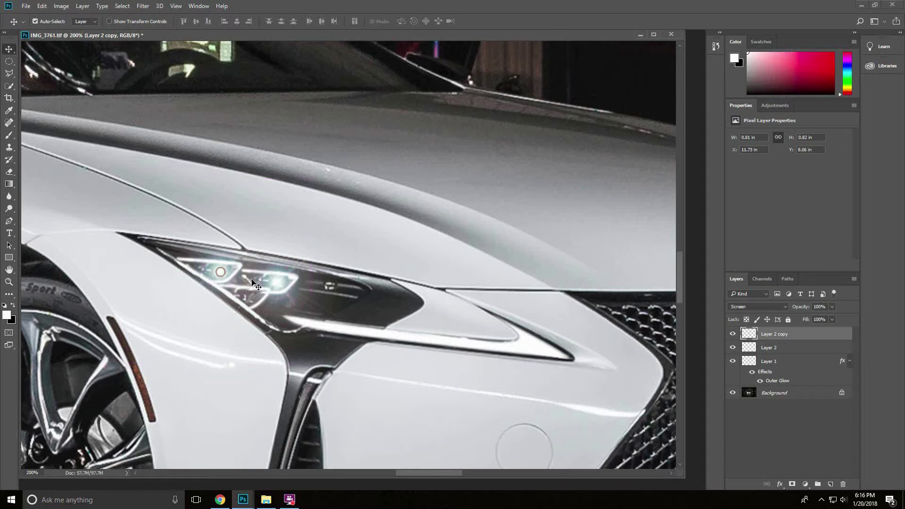
Rotate the copied glow so its streaks differ from the original.
key(ctrl+t)
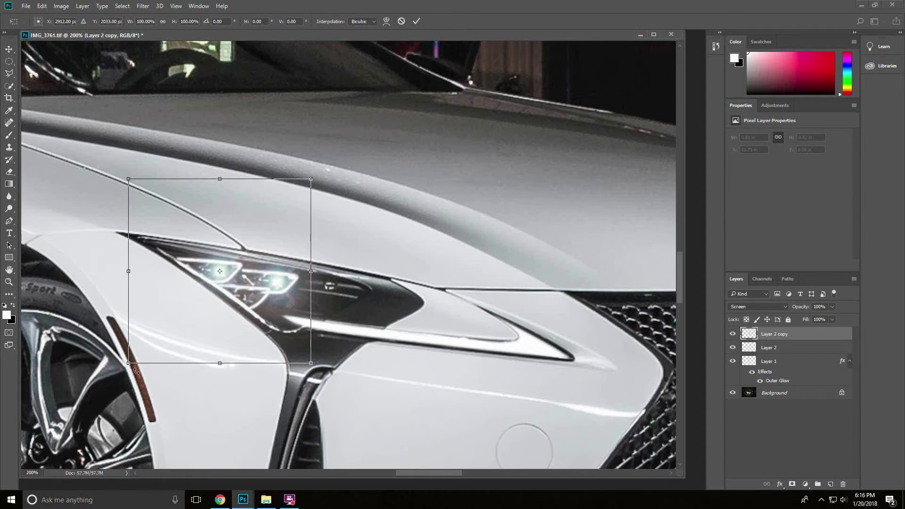
drag(136, 371, 83, 439)
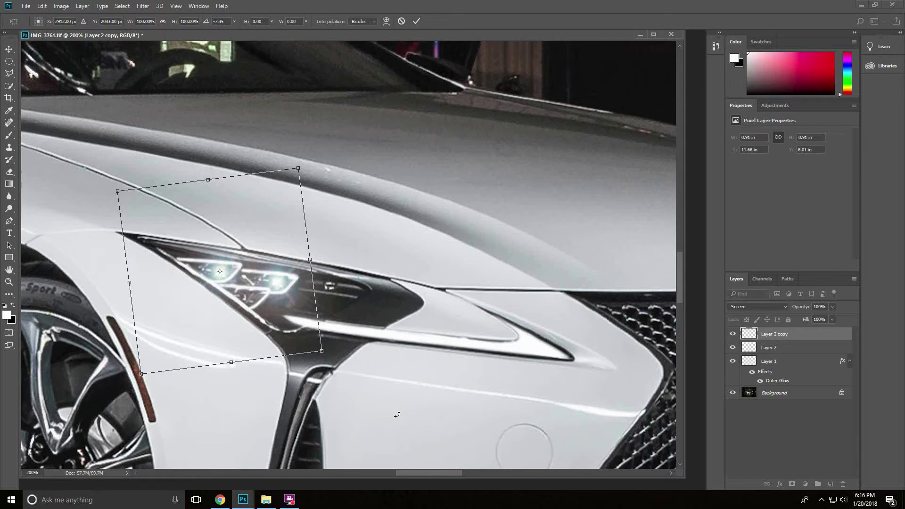
key(Return)
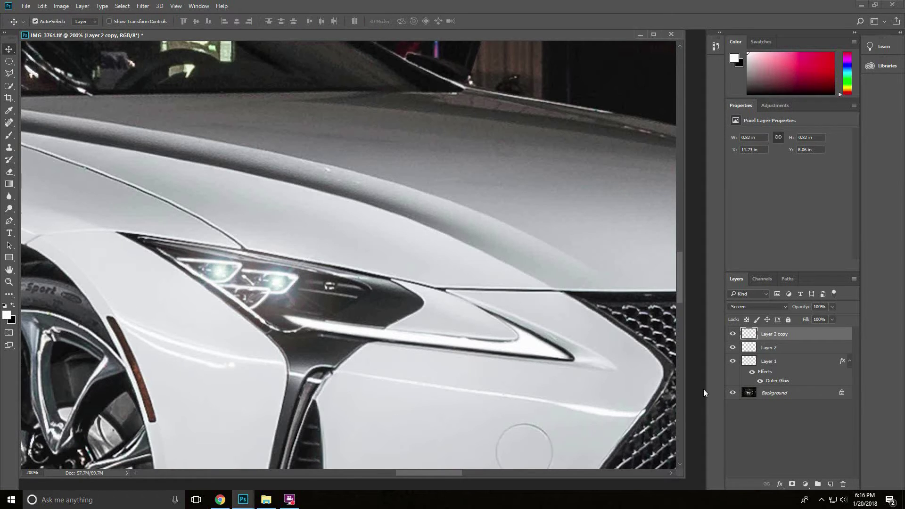
Duplicate Layer 2 copy as Layer 2 copy 2, set it on the lower lens, and zoom out.
right_click(784, 333)
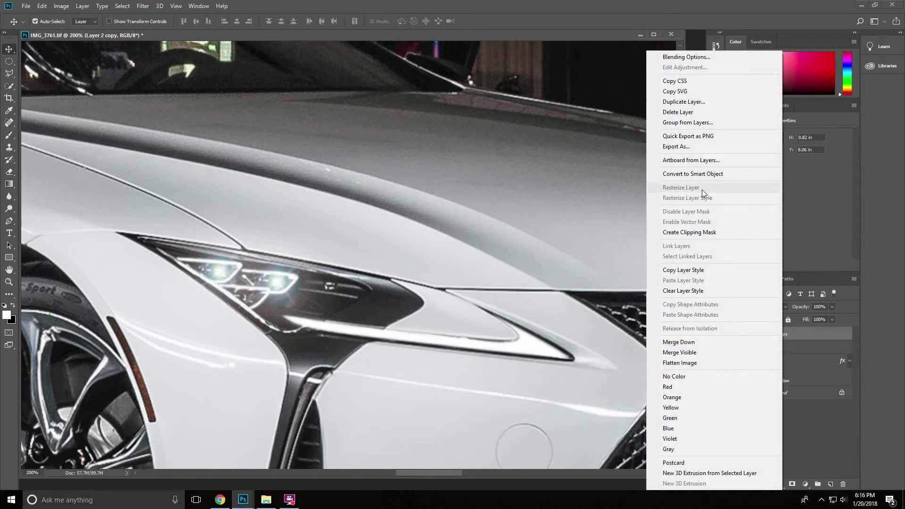
click(703, 102)
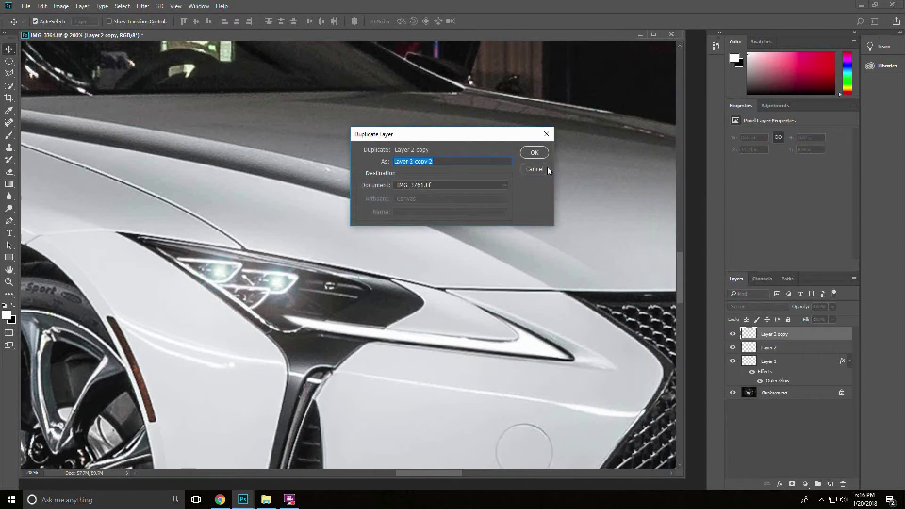
click(535, 152)
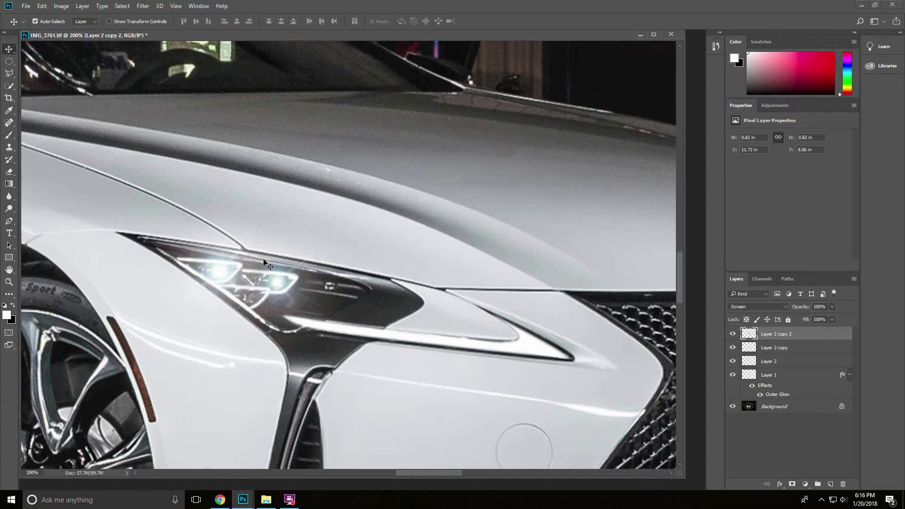
drag(217, 274, 252, 300)
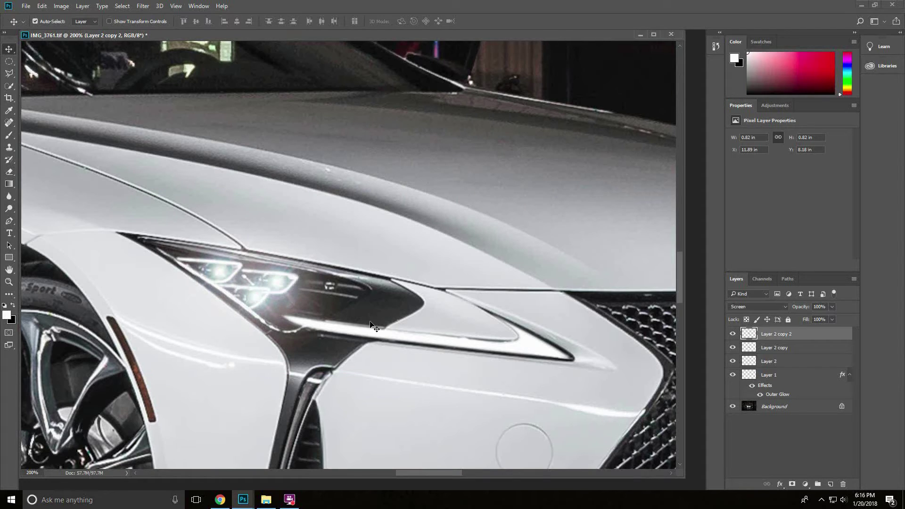
key(Left)
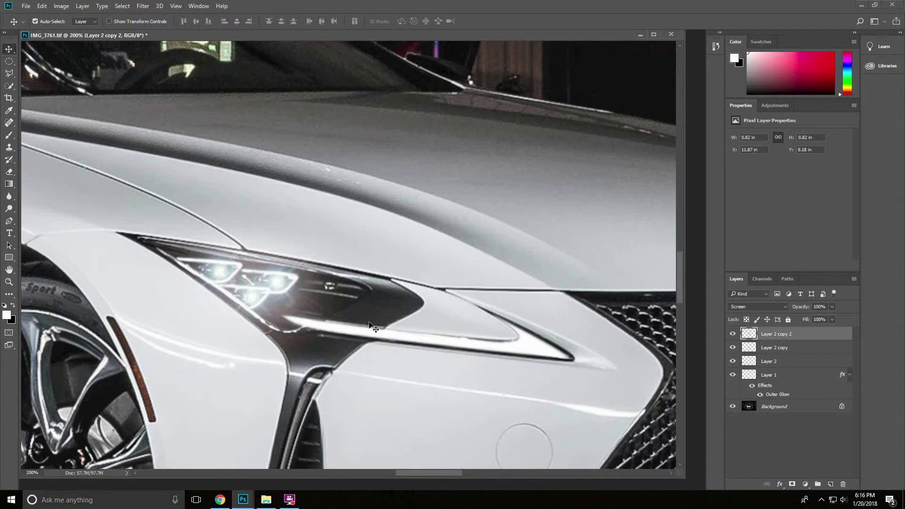
key(ctrl+minus)
key(ctrl+minus)
key(ctrl+minus)
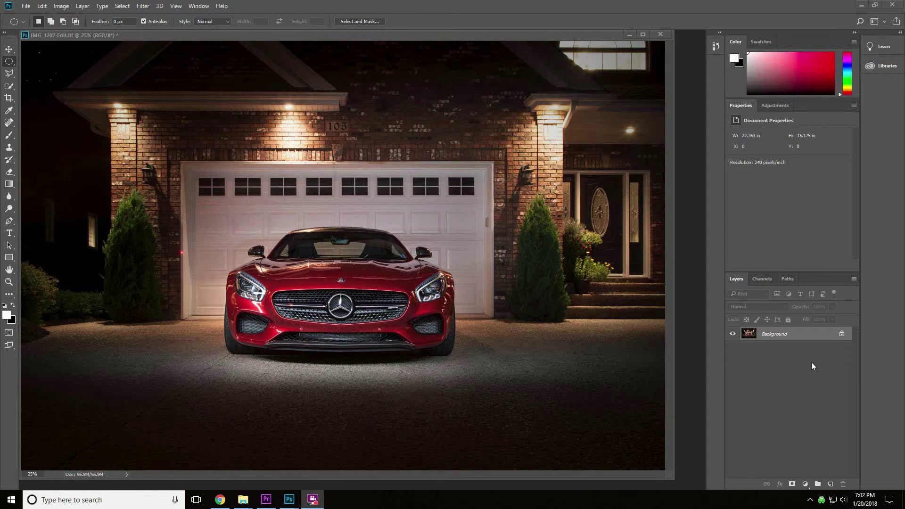
Add a new layer above Background and fill a circle over the left headlight with black.
click(830, 484)
click(830, 485)
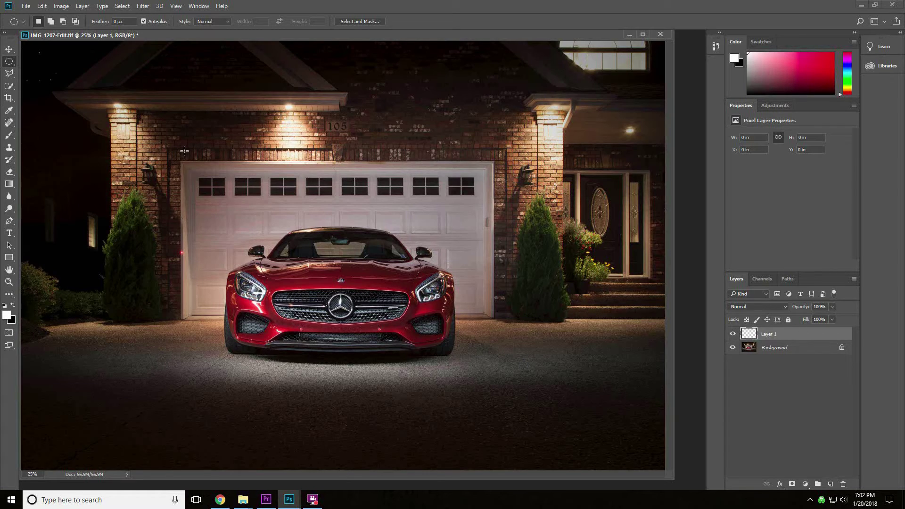
drag(211, 257, 255, 293)
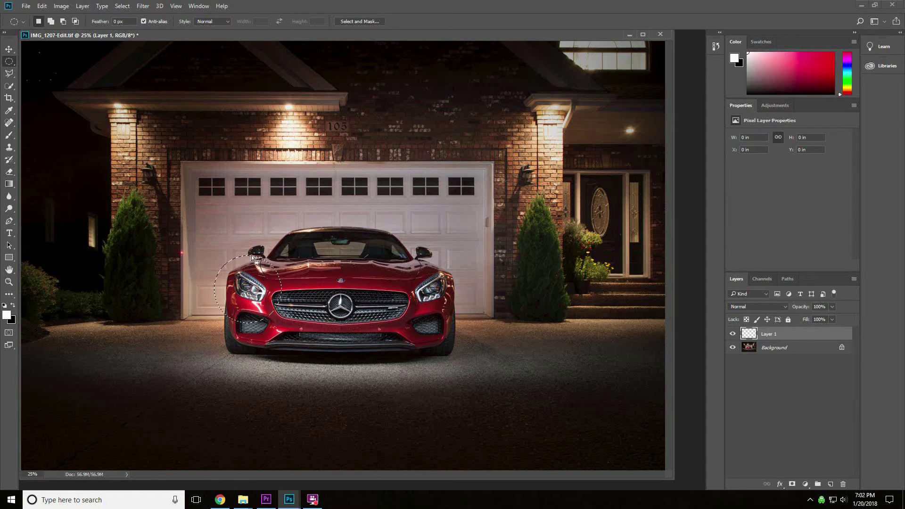
click(42, 6)
click(89, 150)
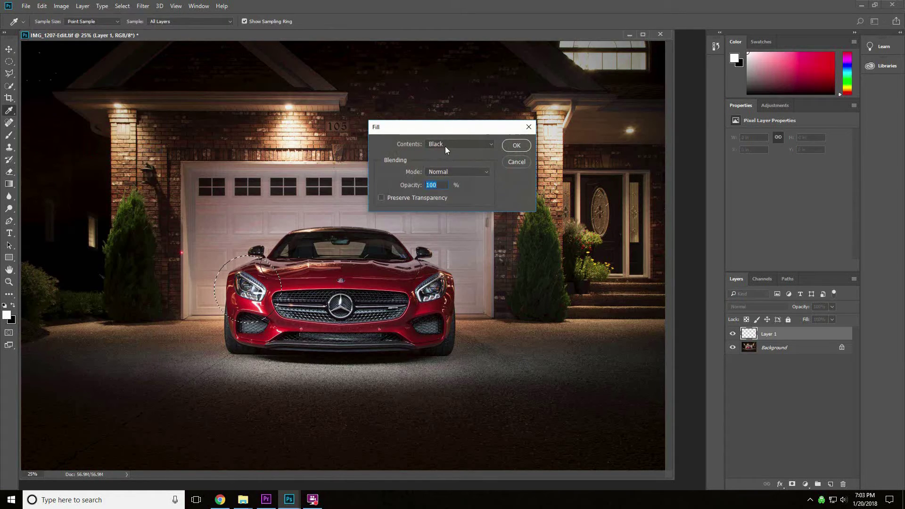
click(506, 146)
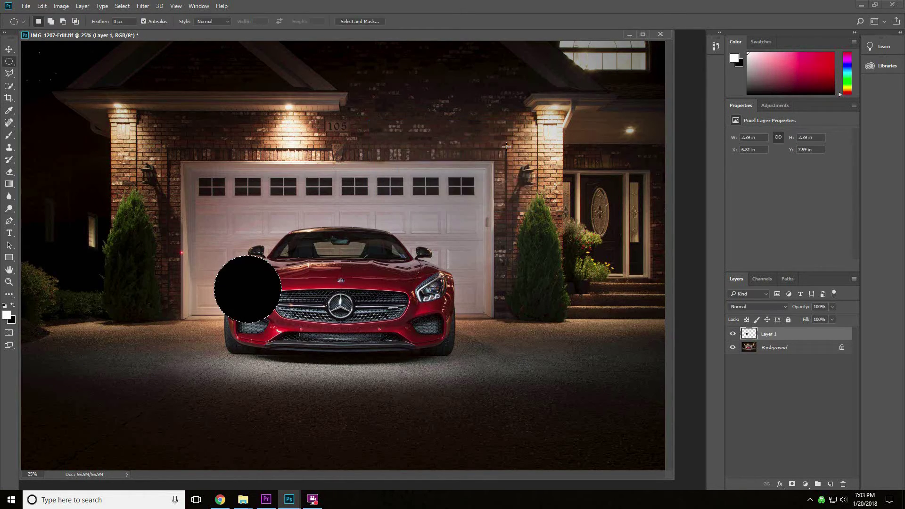
Render a lens flare inside the circle and set Layer 1's blend mode to Screen.
click(142, 7)
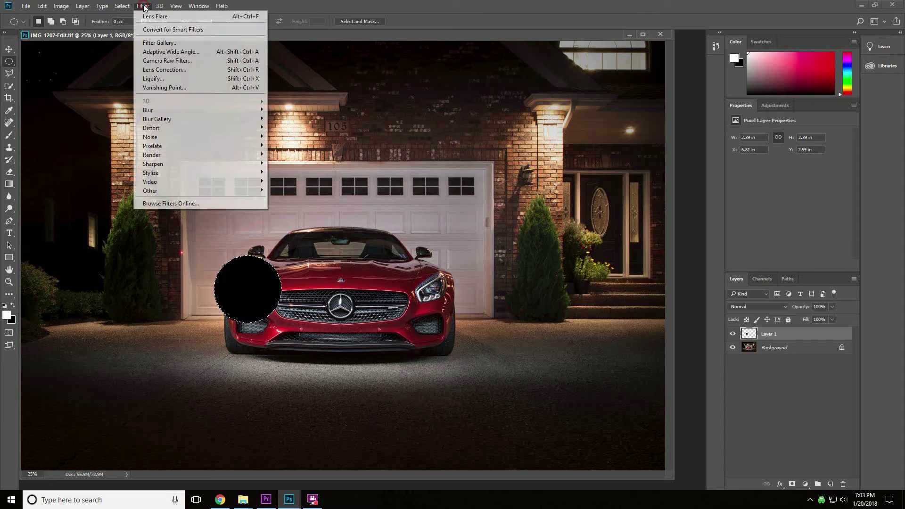
mouse_move(247, 161)
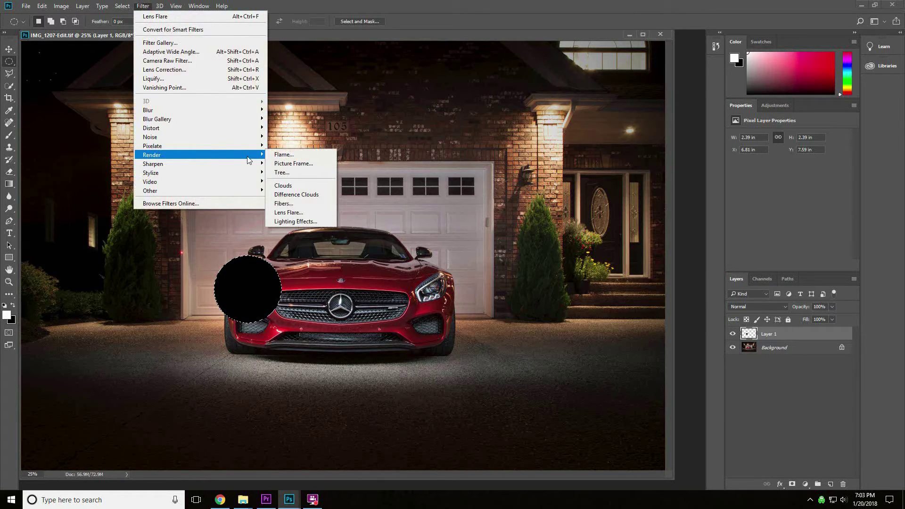
click(308, 211)
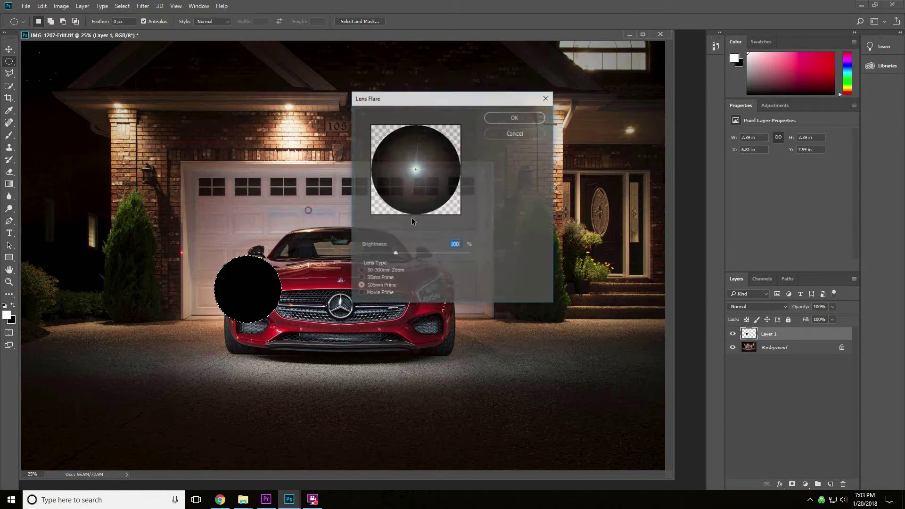
mouse_move(415, 168)
mouse_down()
mouse_move(408, 162)
mouse_move(416, 170)
mouse_up()
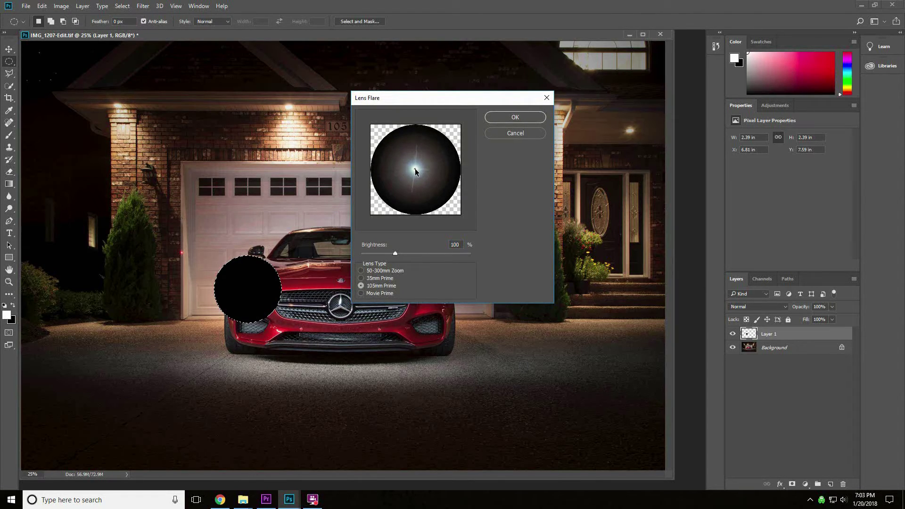
click(515, 117)
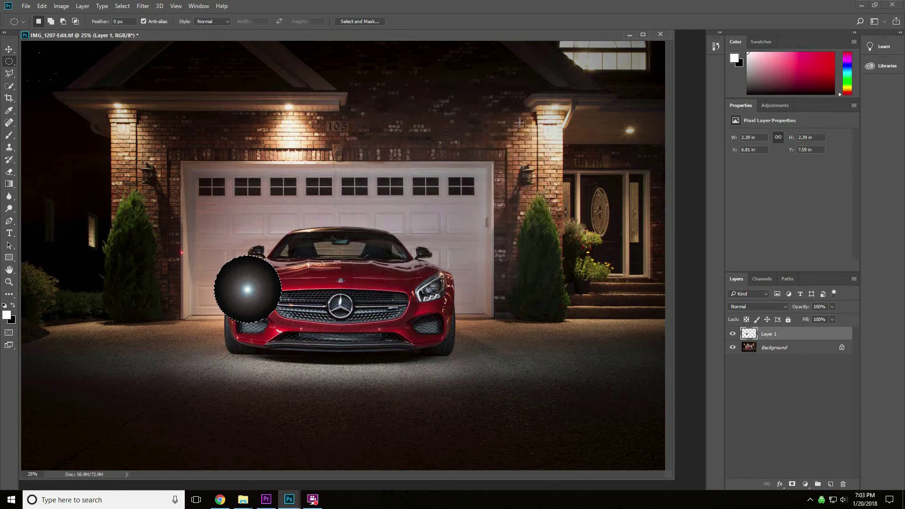
click(787, 308)
click(743, 368)
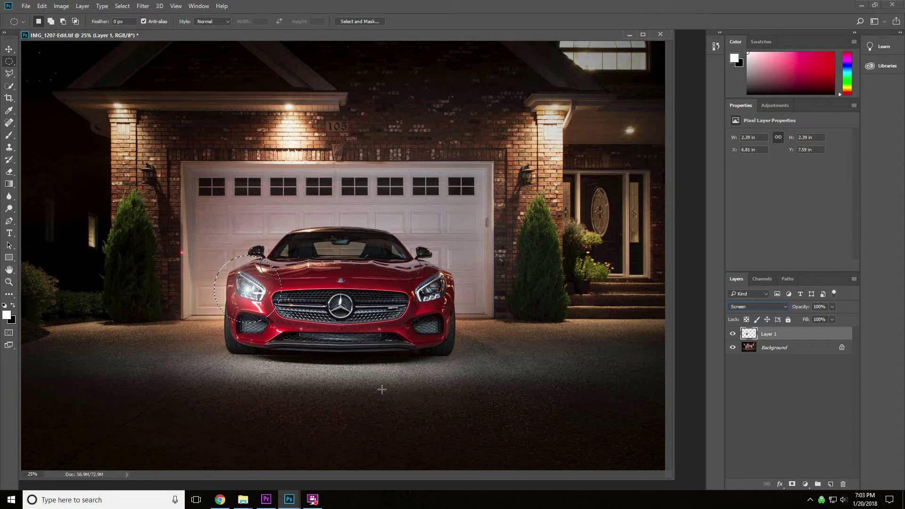
Compare Lighten with Screen, keep the glow in Screen mode, and deselect the circle.
click(778, 307)
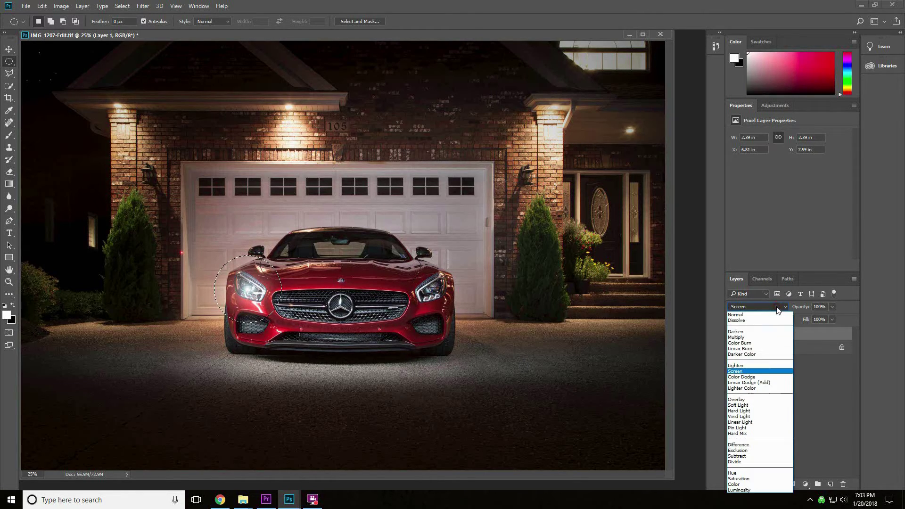
click(754, 367)
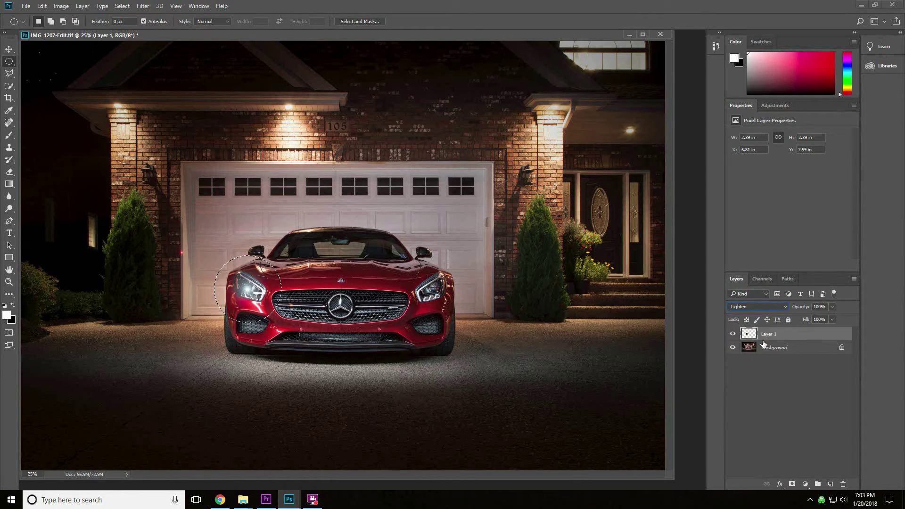
click(788, 307)
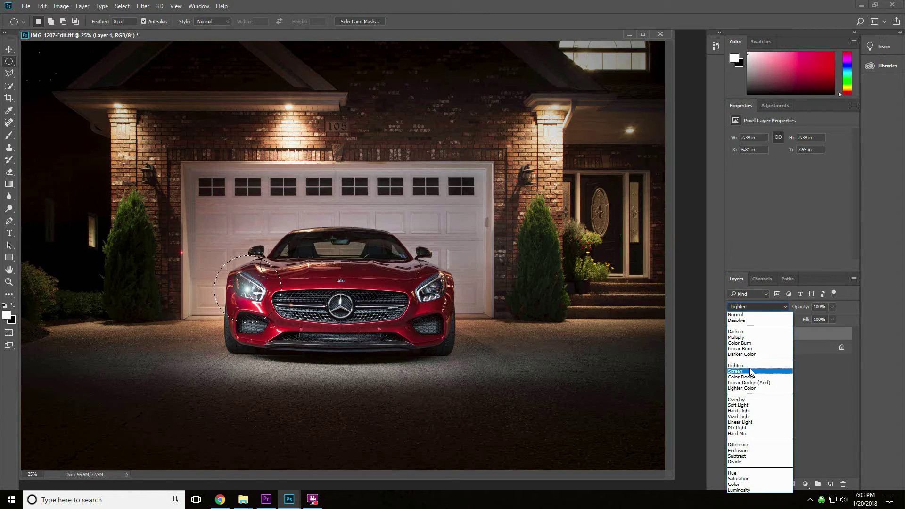
click(752, 372)
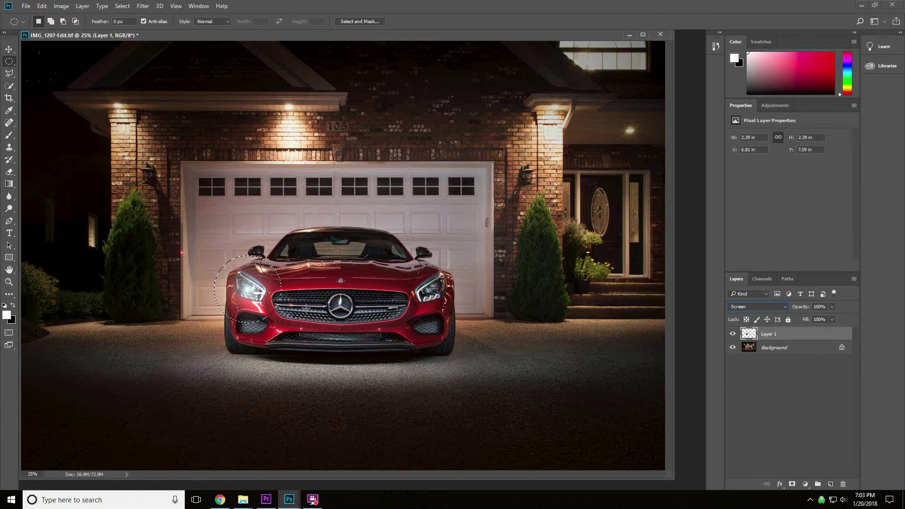
key(ctrl+d)
Scale the glow up to about 114% and nudge it onto the left headlight.
key(ctrl+t)
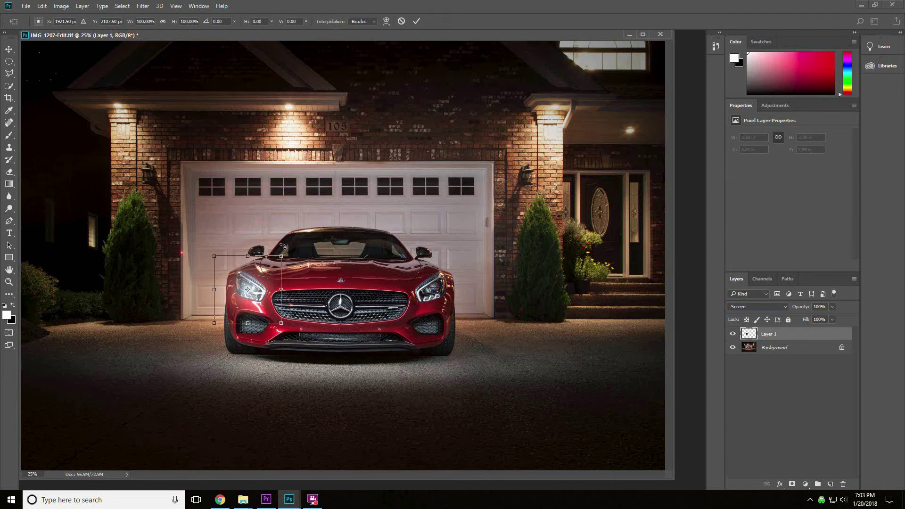
drag(282, 256, 332, 228)
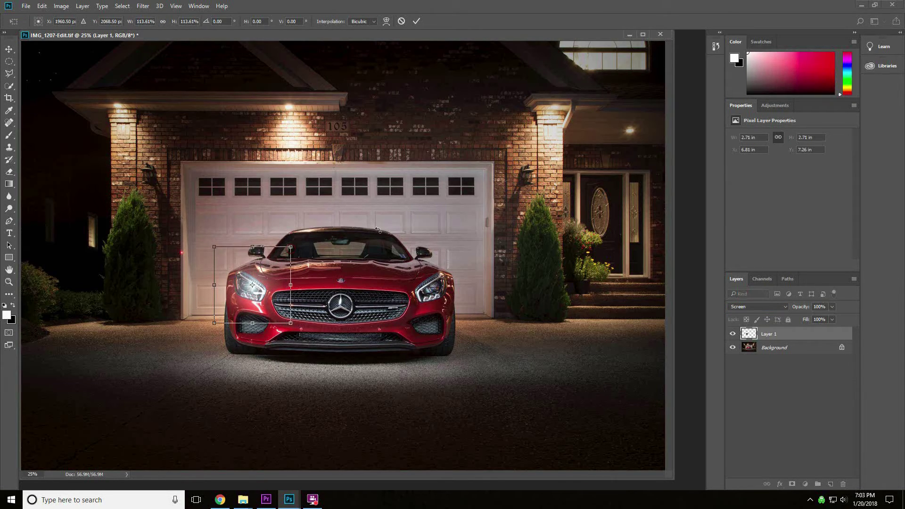
key(Return)
key(m)
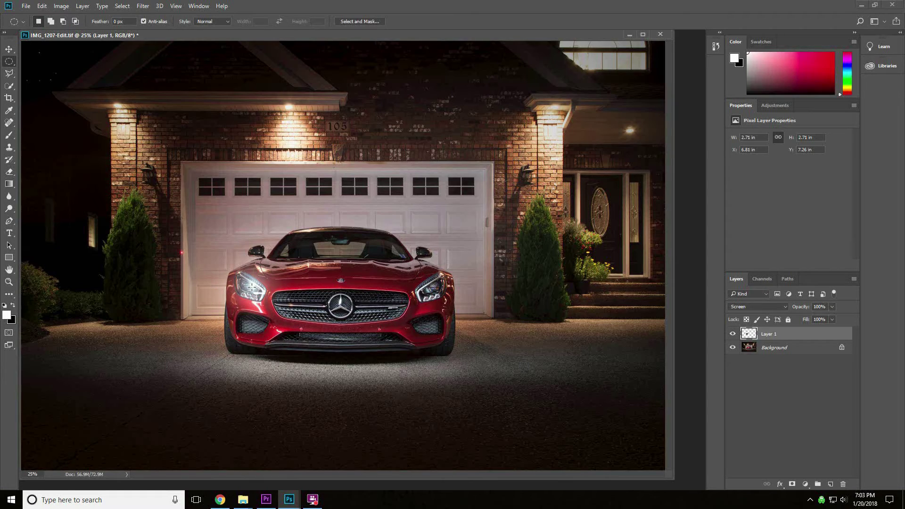
click(9, 49)
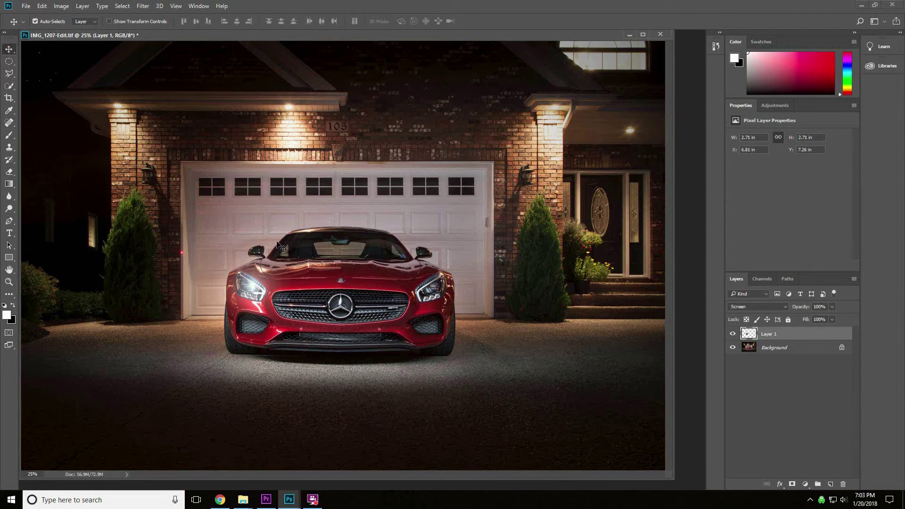
mouse_move(253, 286)
mouse_down()
mouse_move(247, 279)
mouse_move(247, 287)
mouse_up()
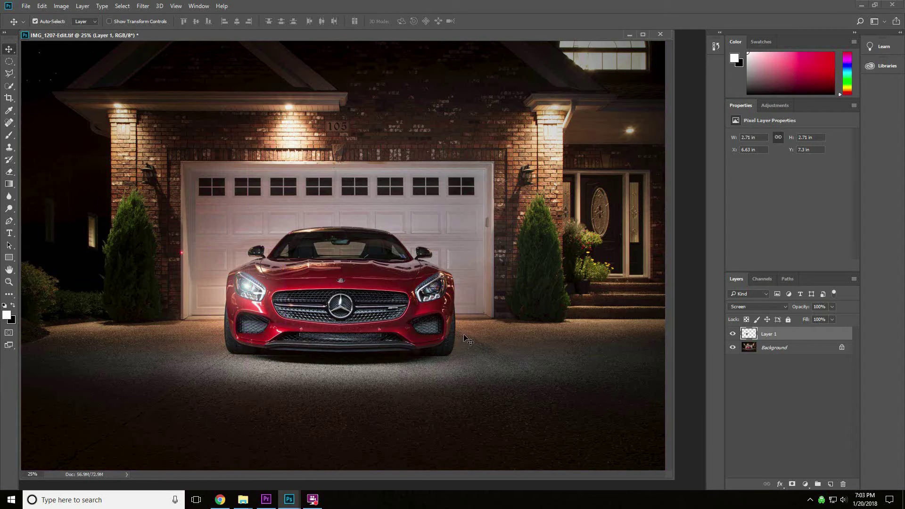
Apply Levels of 15, 0.83 and 255 to the flare layer to tighten the glow.
key(ctrl+plus)
key(ctrl+plus)
key(ctrl+plus)
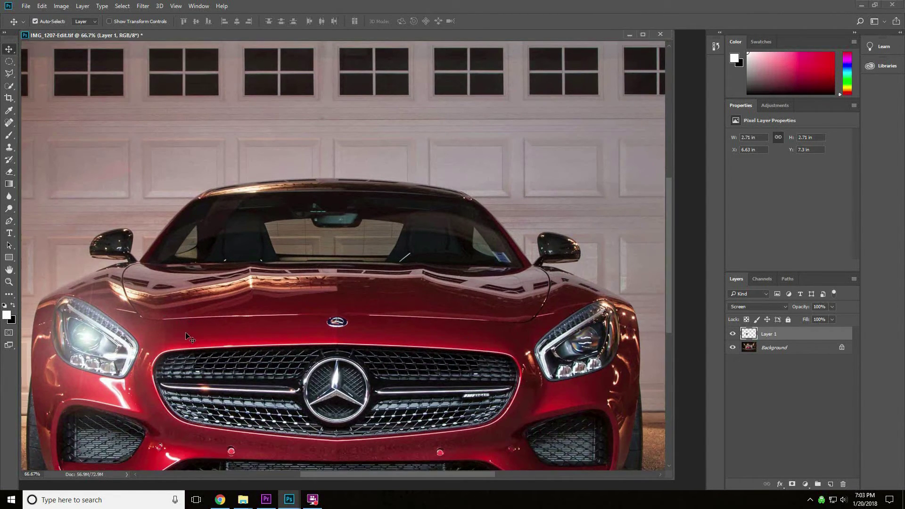
key(ctrl+l)
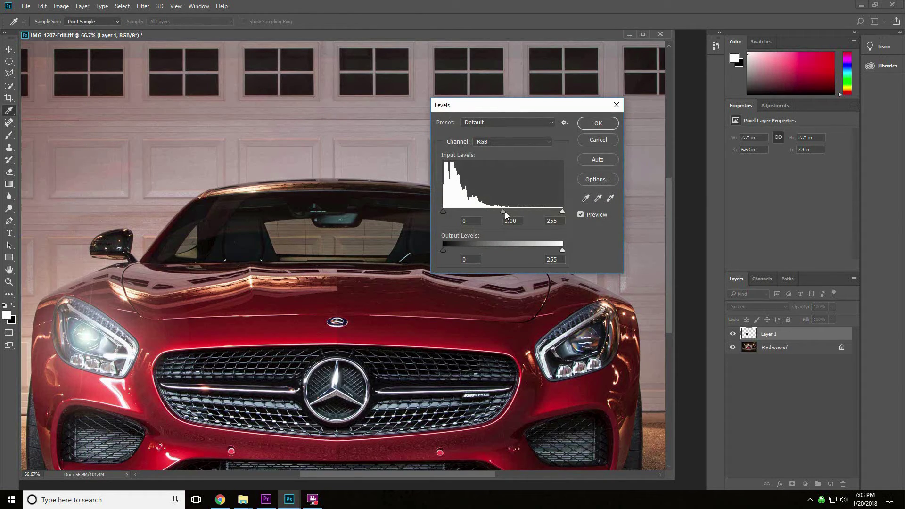
mouse_move(505, 211)
mouse_down()
mouse_move(496, 211)
mouse_move(513, 212)
mouse_up()
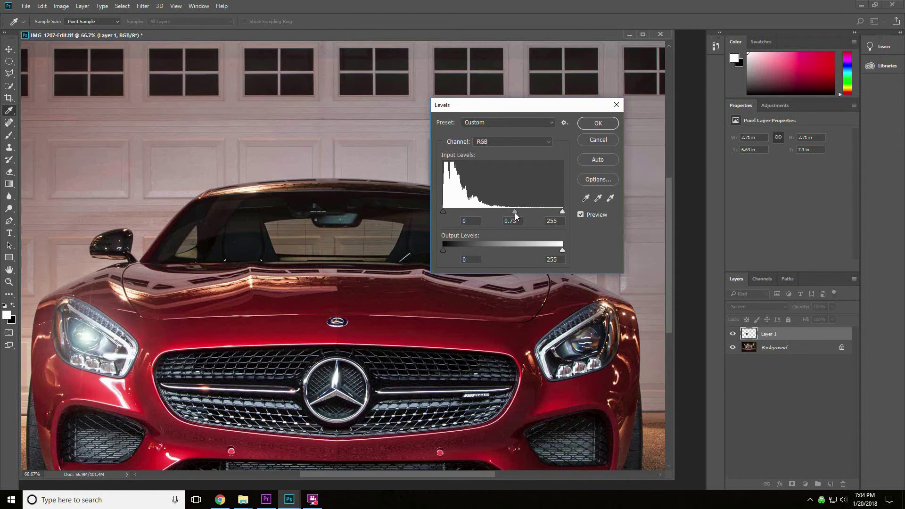
drag(443, 211, 448, 211)
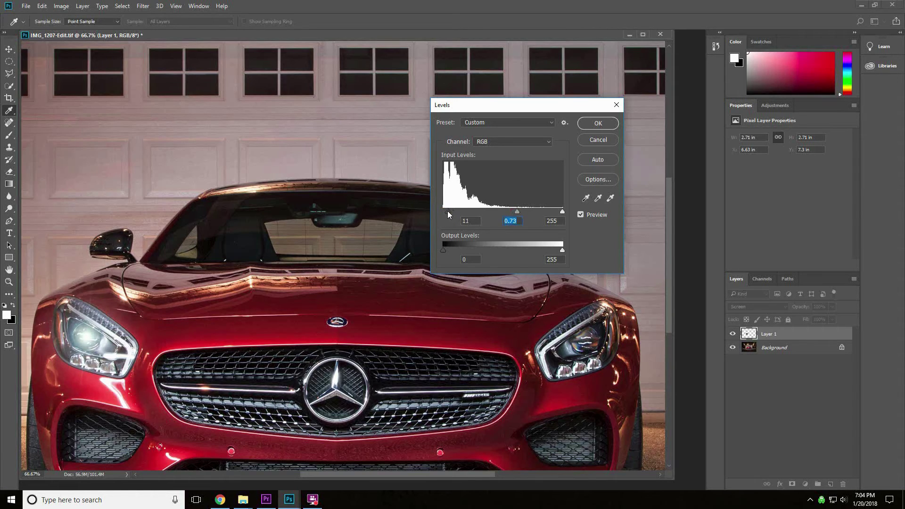
click(451, 212)
drag(520, 211, 513, 215)
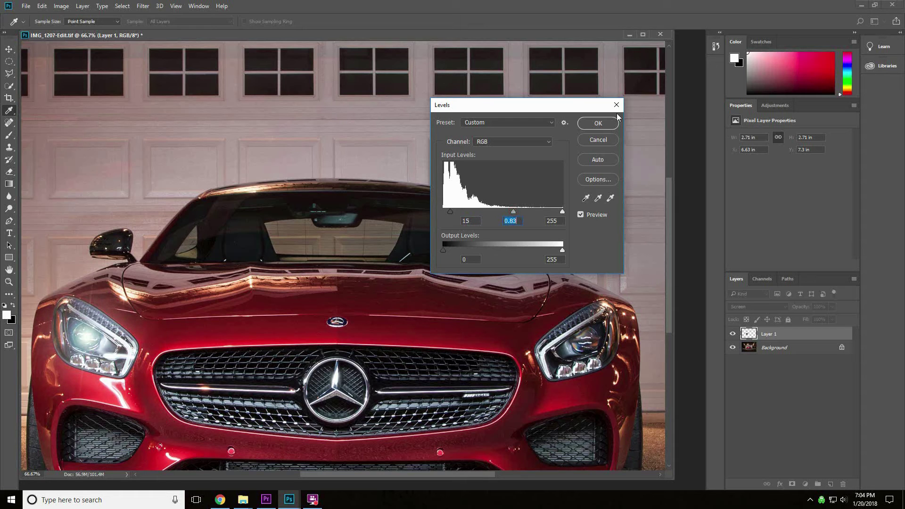
click(599, 122)
key(ctrl+minus)
key(ctrl+minus)
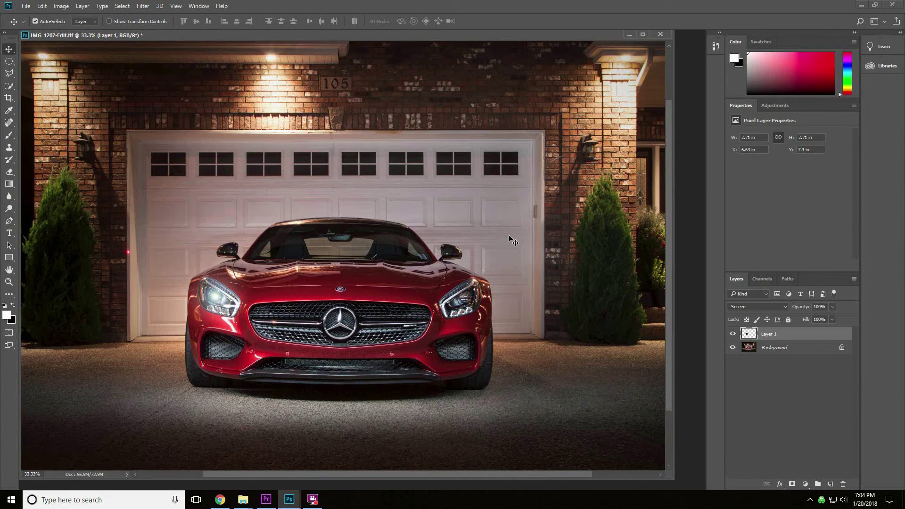
Duplicate Layer 1 as 'Layer 1 copy' and move it onto the Mercedes's right headlight.
right_click(781, 336)
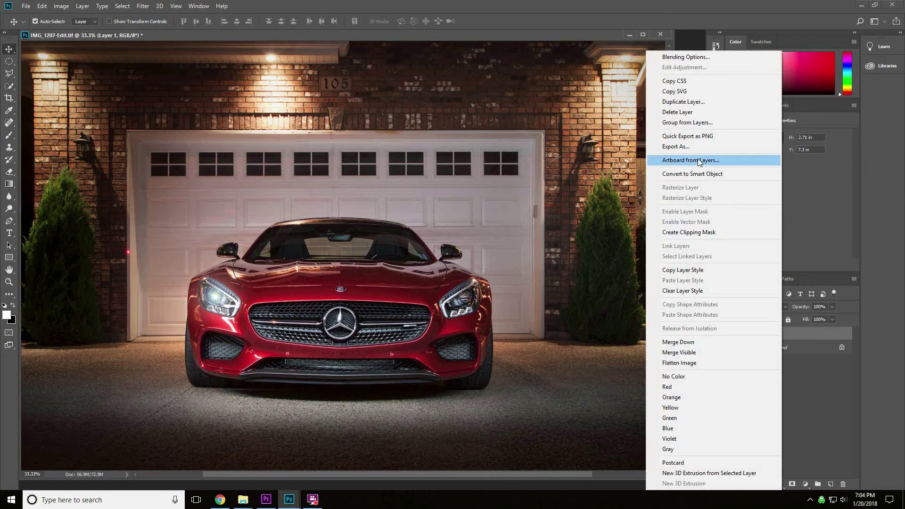
click(709, 102)
click(536, 154)
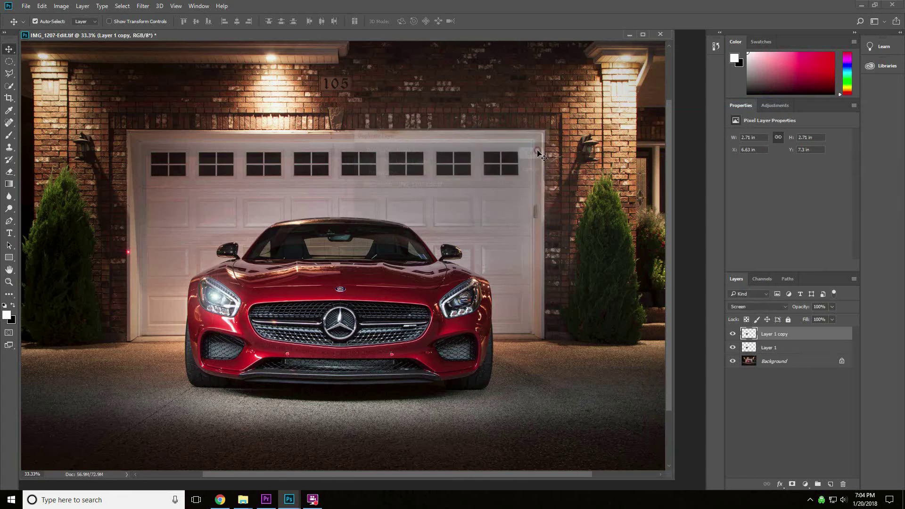
drag(219, 301, 464, 299)
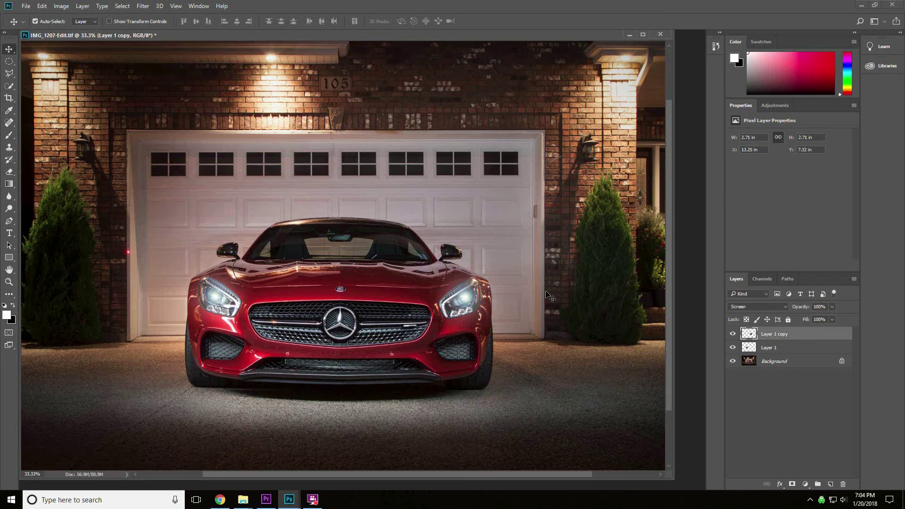
key(ctrl+minus)
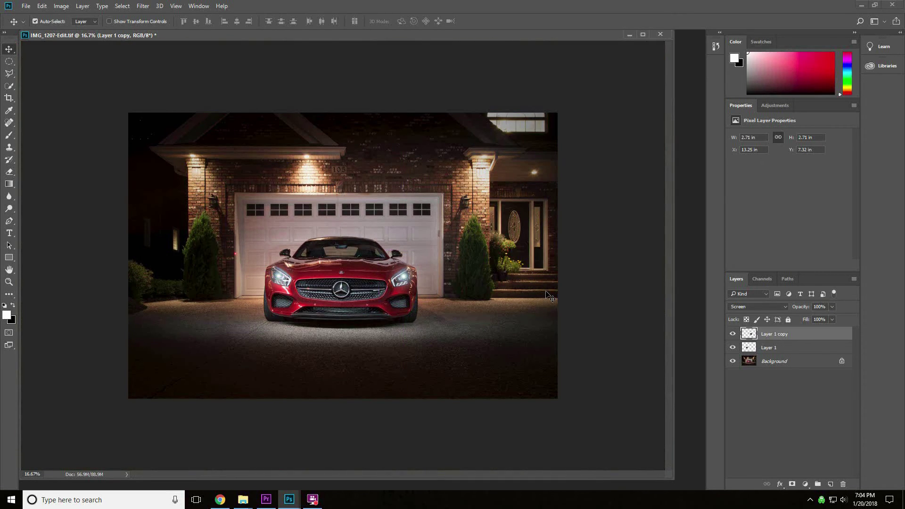
key(ctrl+plus)
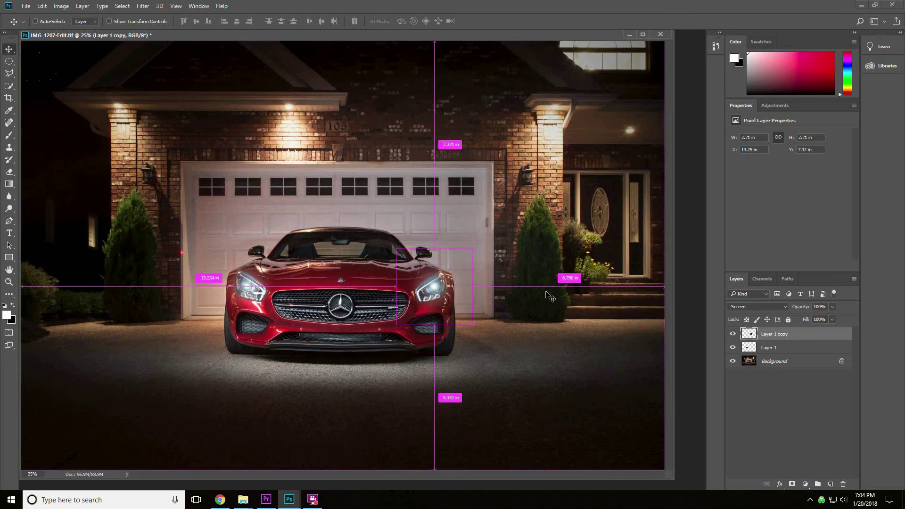